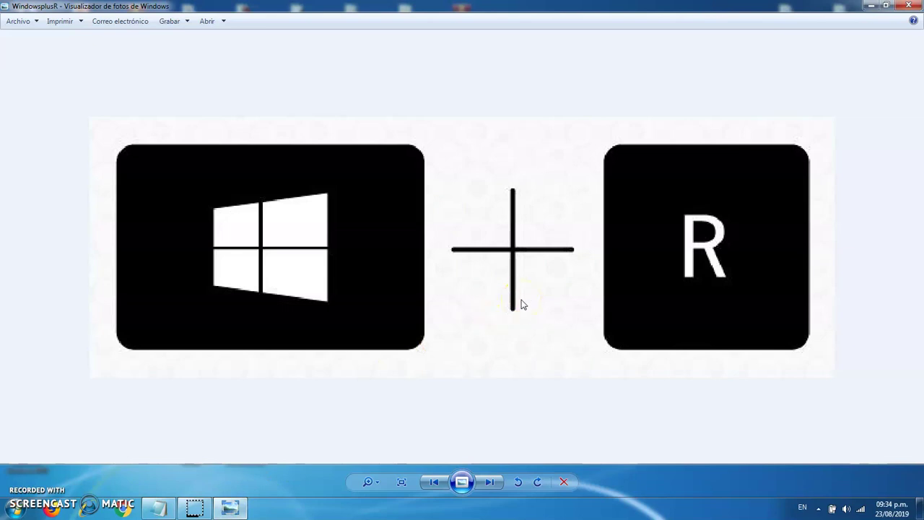
Step: Open the Windows temporary files folder by running the command %temp%
click(870, 6)
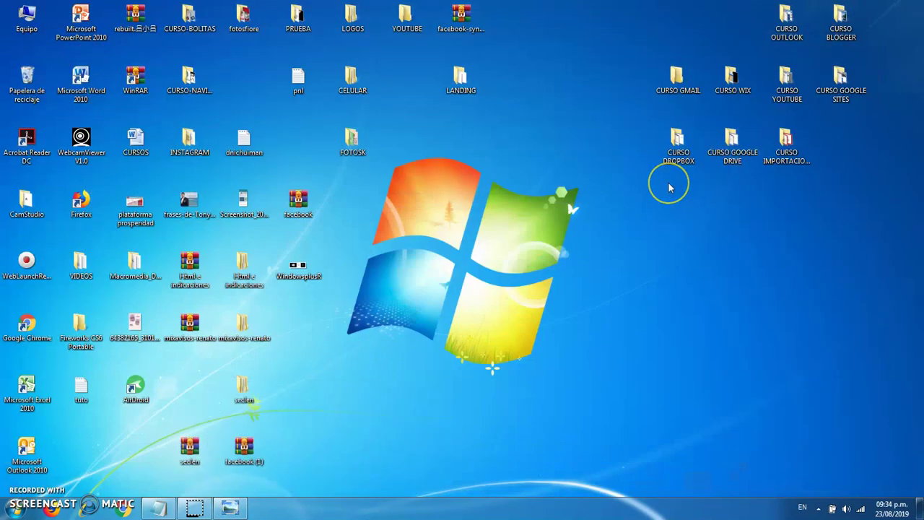
key(super+r)
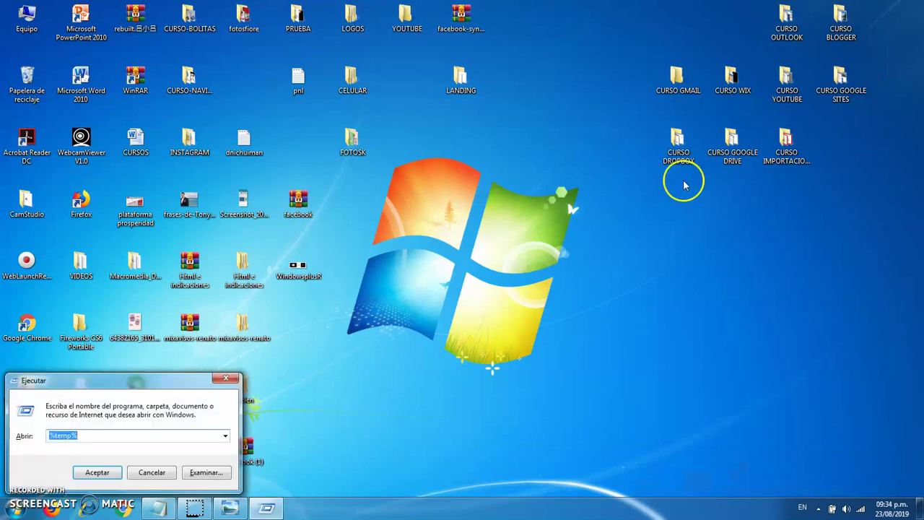
click(84, 436)
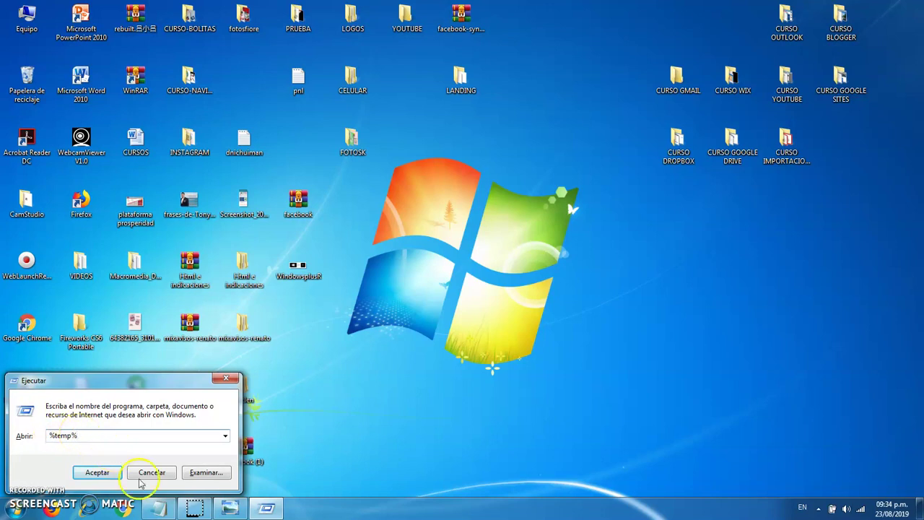
click(158, 508)
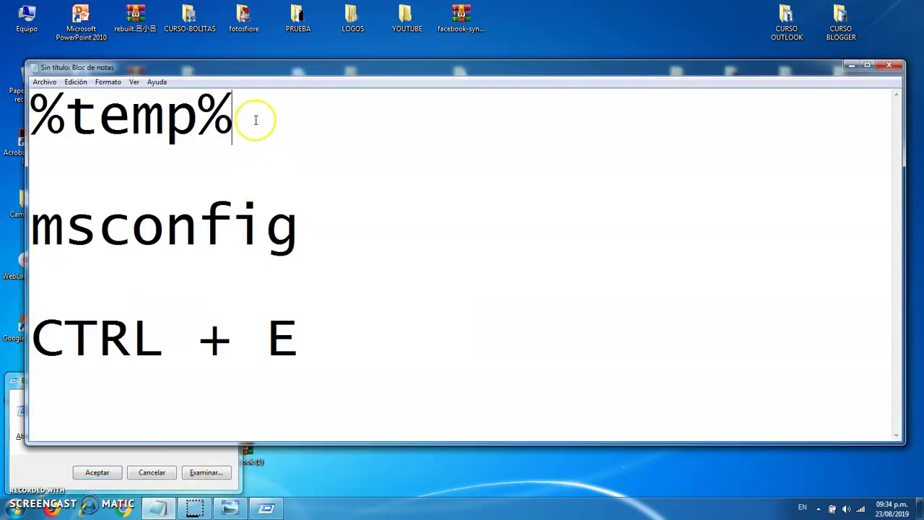
drag(255, 120, 32, 117)
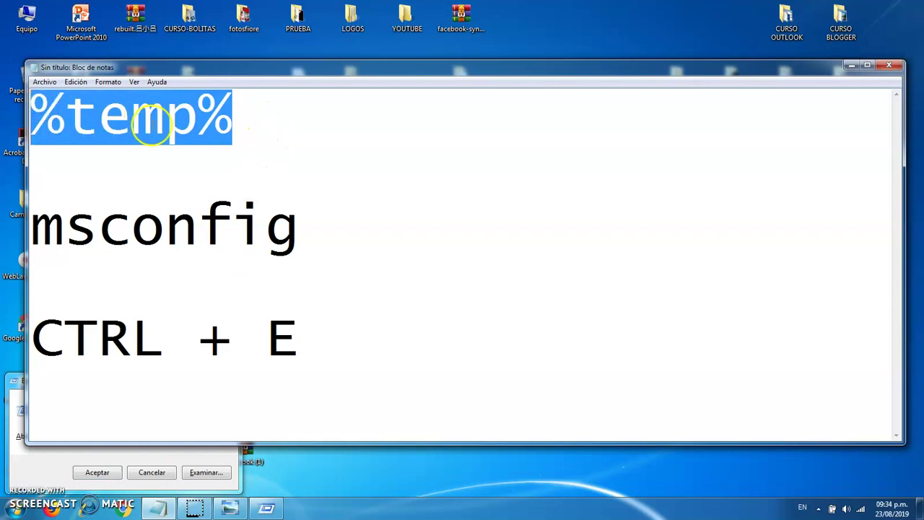
click(850, 65)
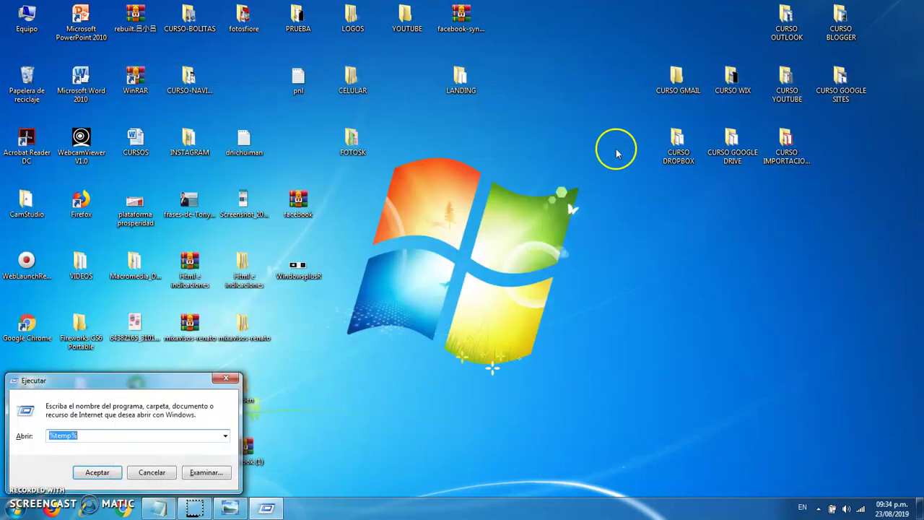
click(103, 474)
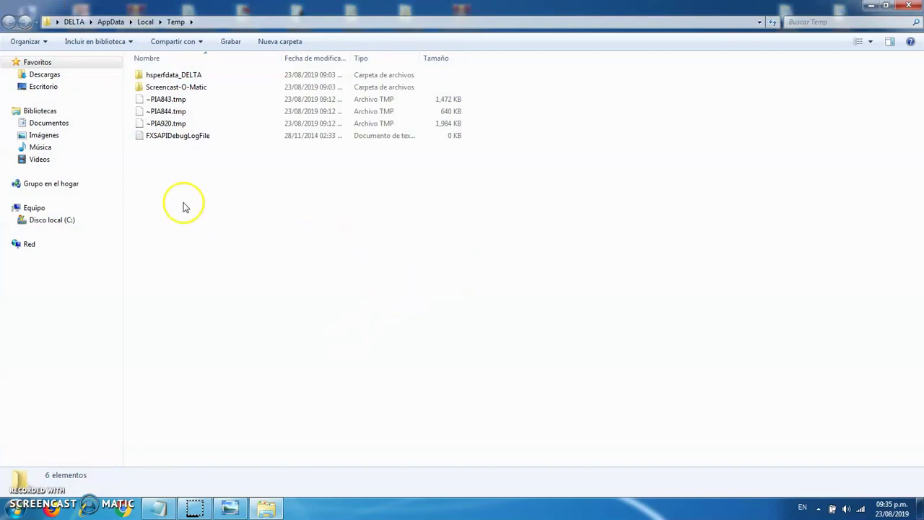
Step: Select all the files and folders in the Temp folder
drag(180, 180, 507, 69)
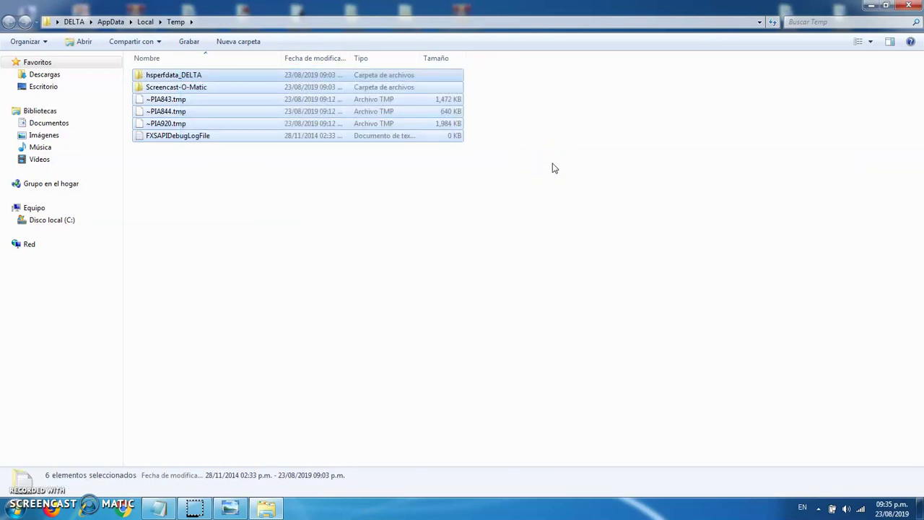
click(254, 181)
drag(169, 168, 502, 70)
click(521, 125)
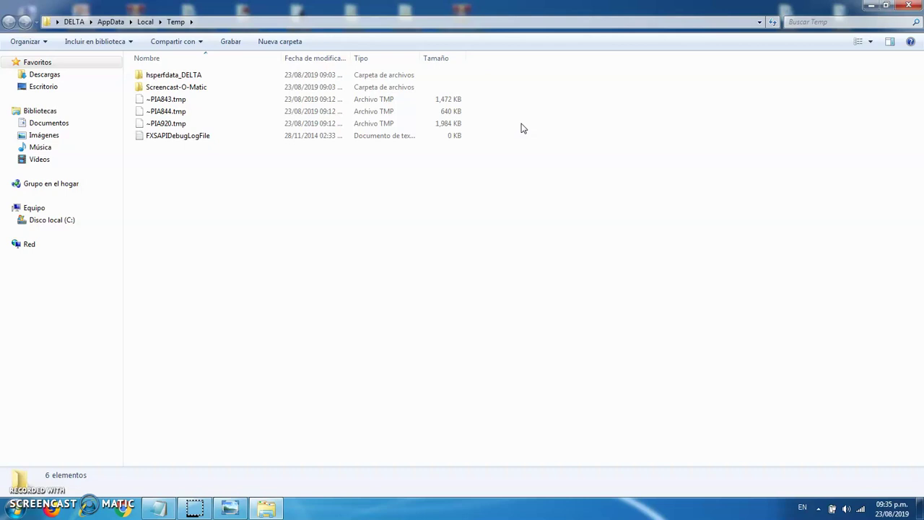
click(162, 508)
drag(310, 329, 49, 336)
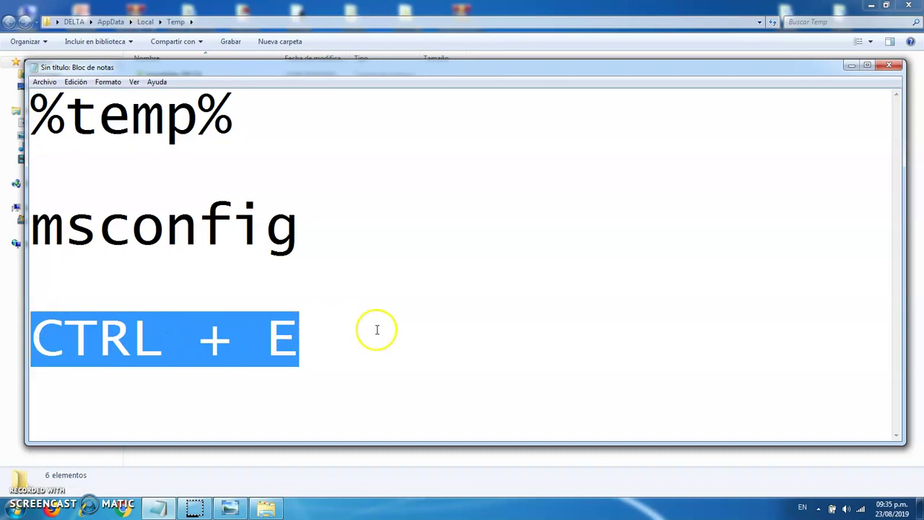
click(850, 66)
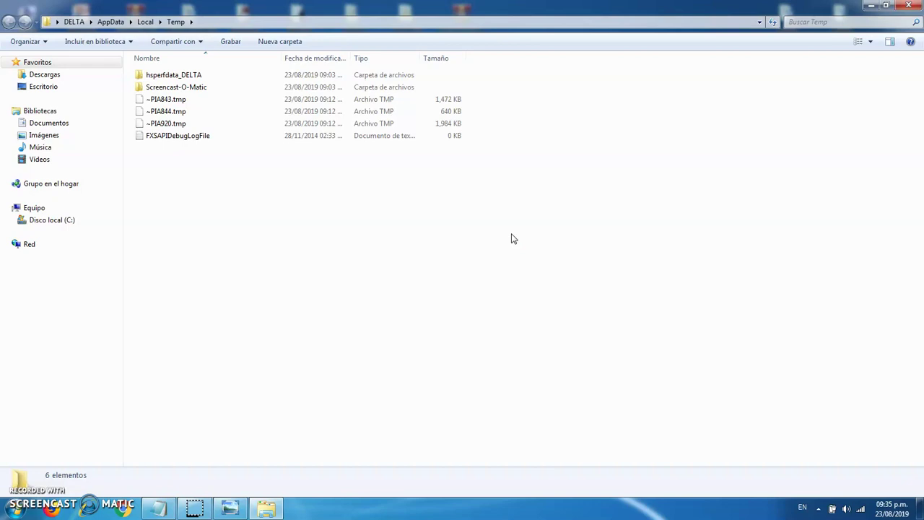
key(ctrl+e)
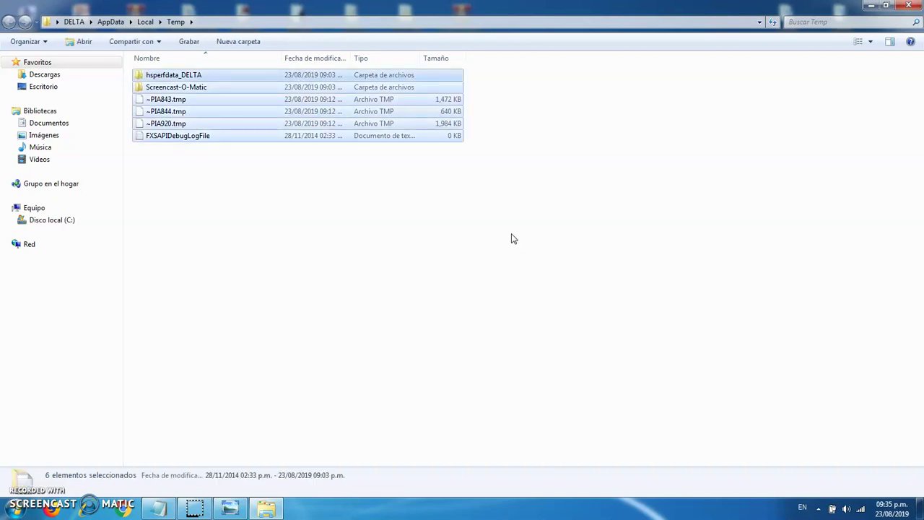
Step: Try to delete every item in the Temp folder, then dismiss the deletion and clear the selection
click(350, 241)
drag(211, 180, 438, 70)
right_click(425, 79)
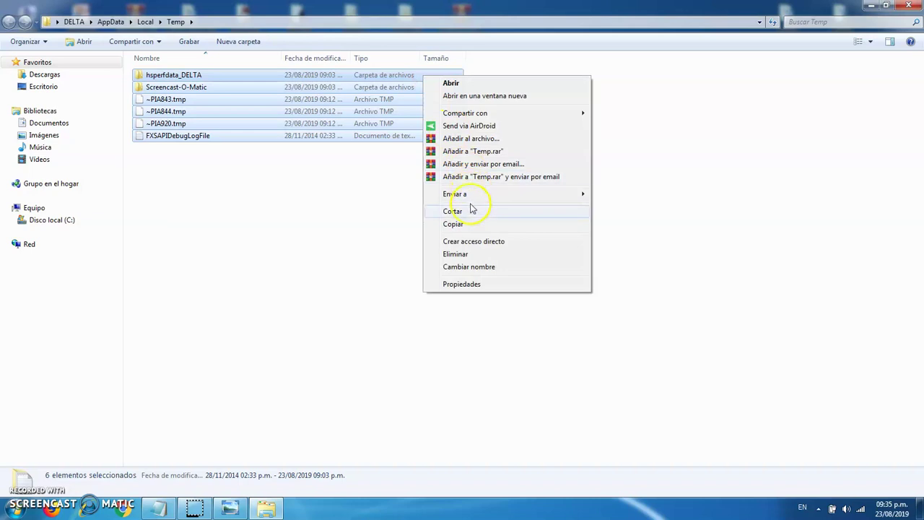
click(456, 254)
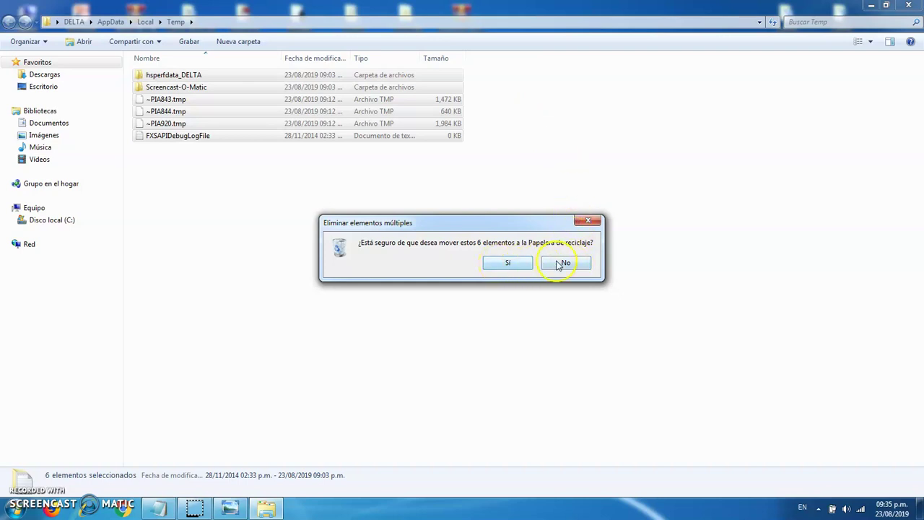
click(589, 220)
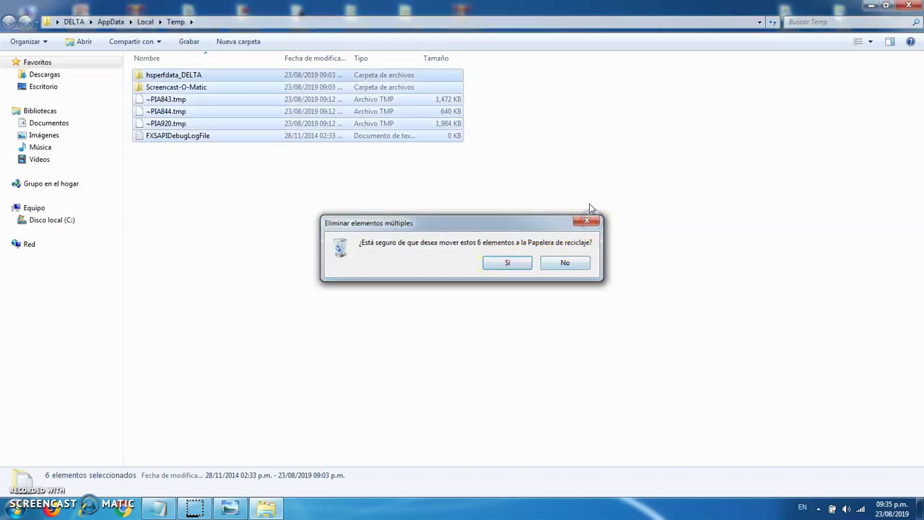
click(589, 153)
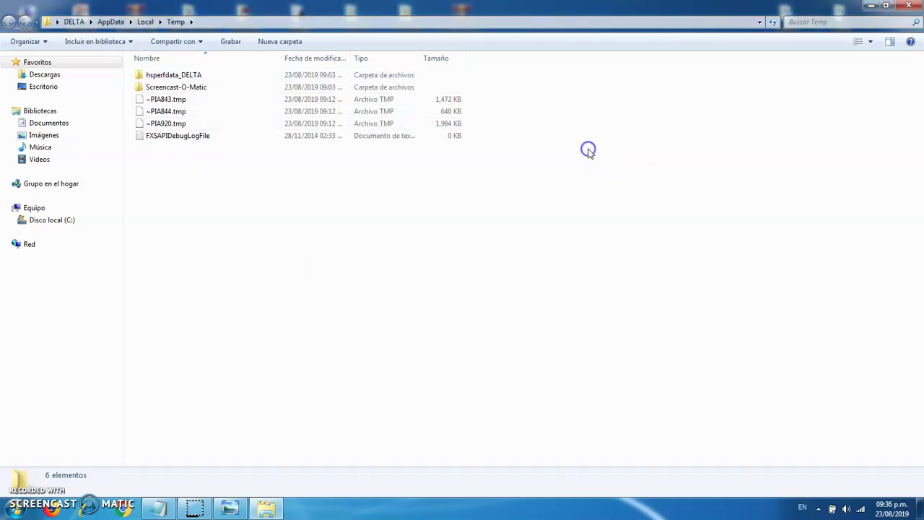
Step: Empty the Recycle Bin permanently and close its window
click(870, 6)
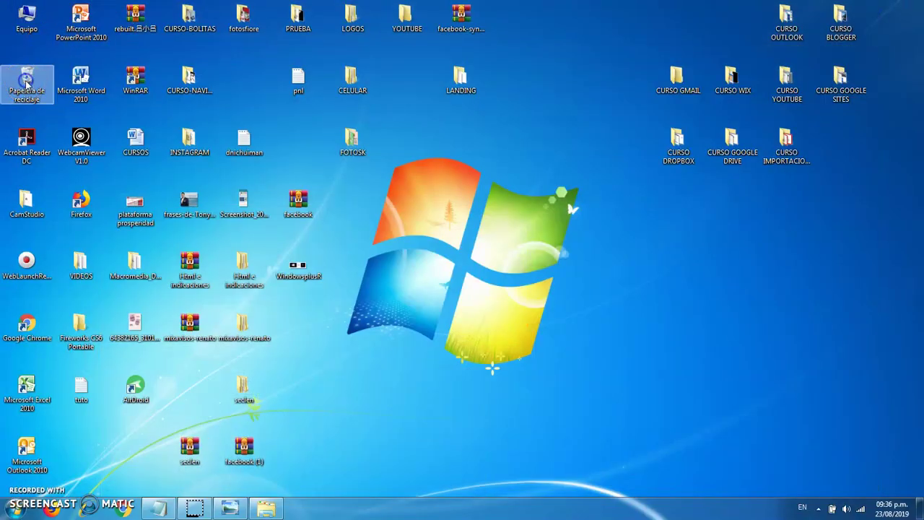
double_click(27, 84)
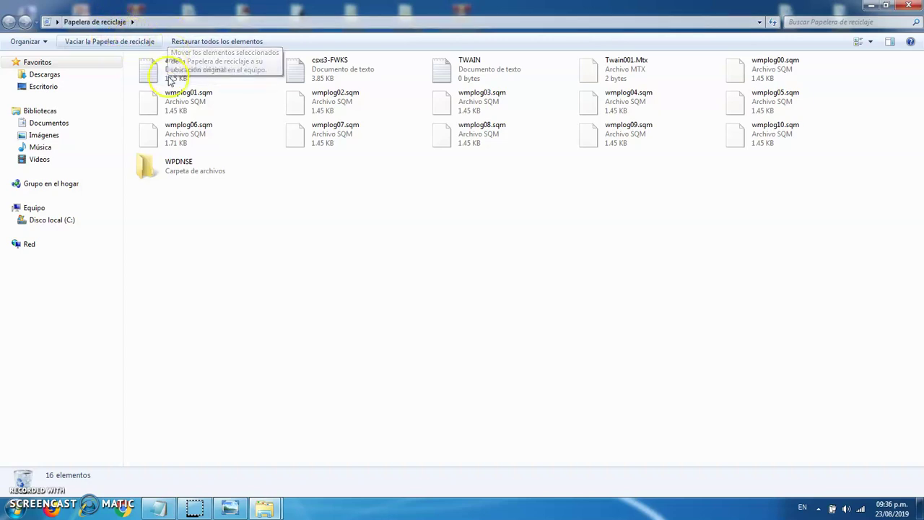
click(121, 42)
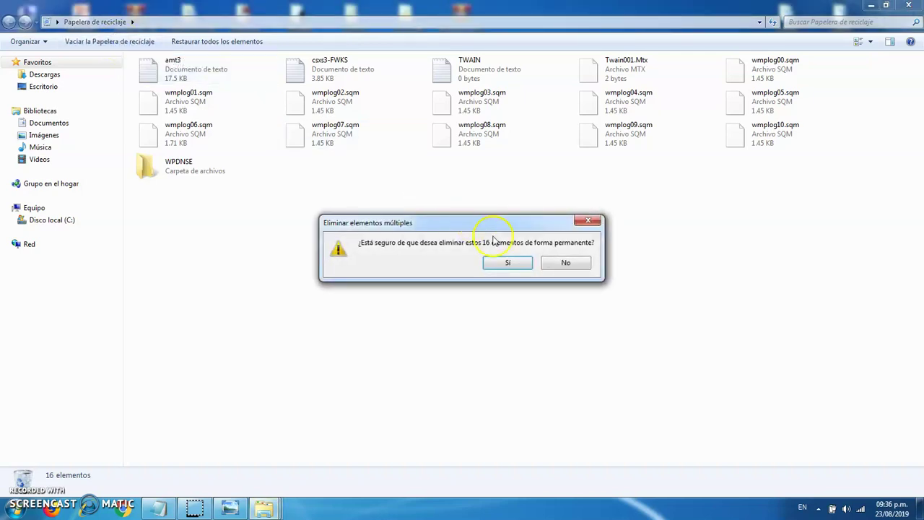
click(507, 263)
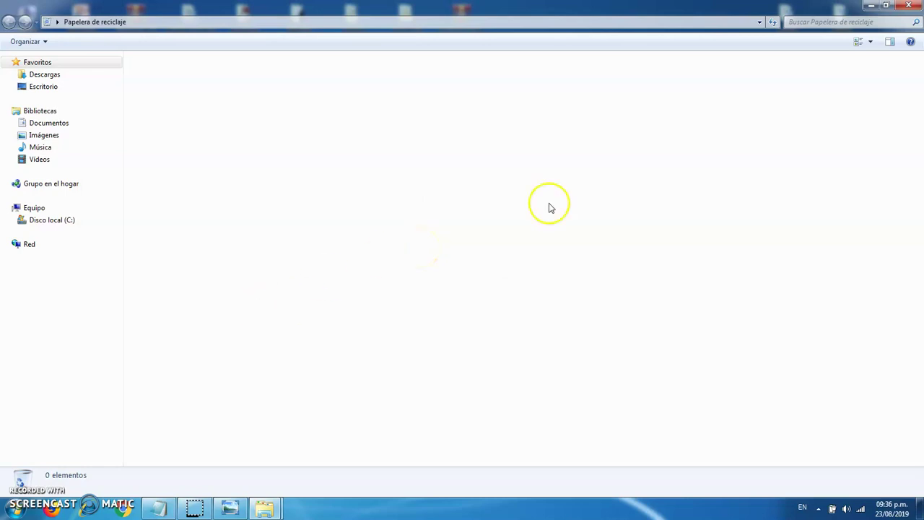
click(911, 5)
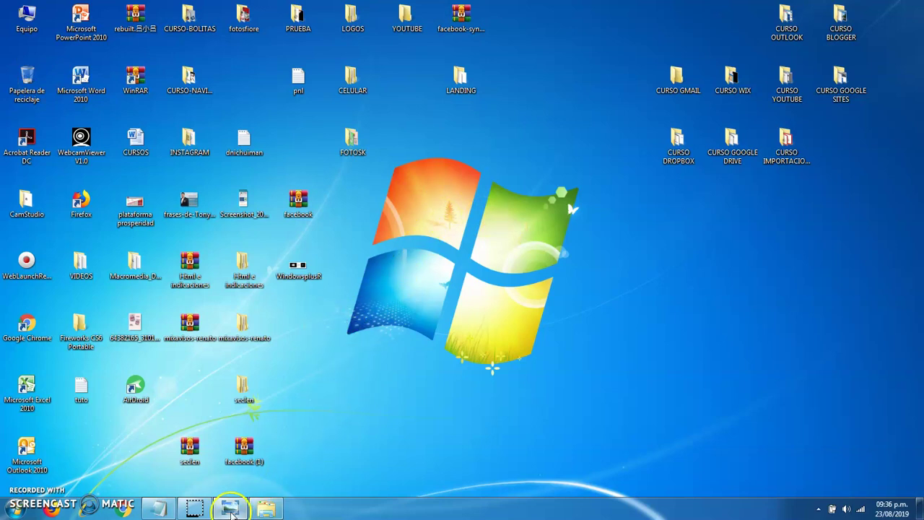
Step: Open the System Configuration utility by running the command msconfig
click(229, 507)
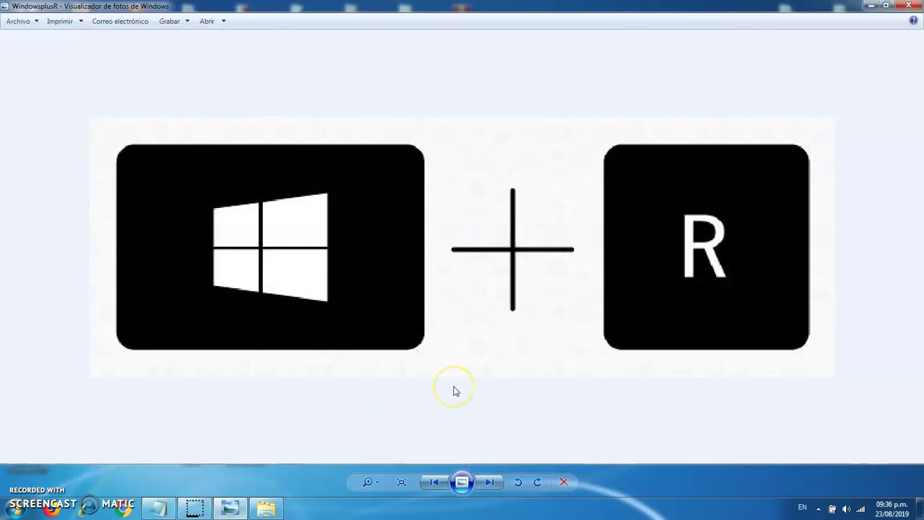
click(872, 6)
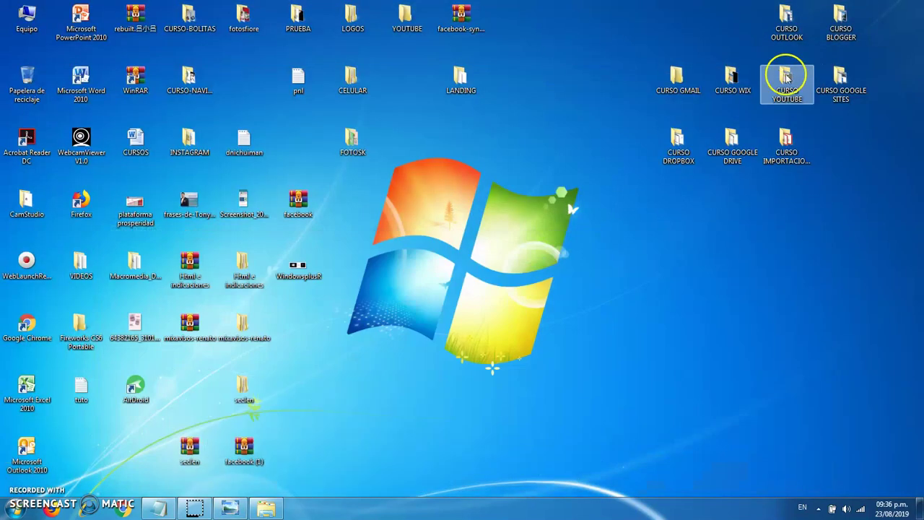
key(super+r)
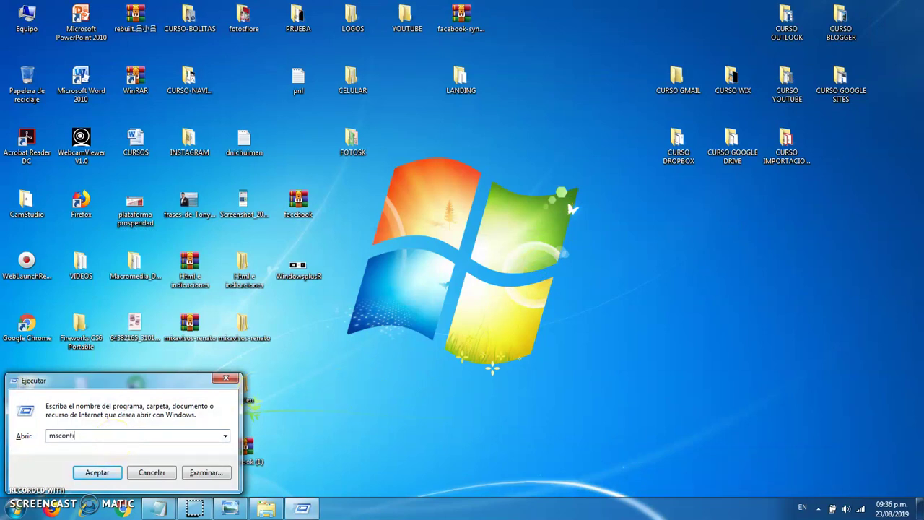
click(165, 510)
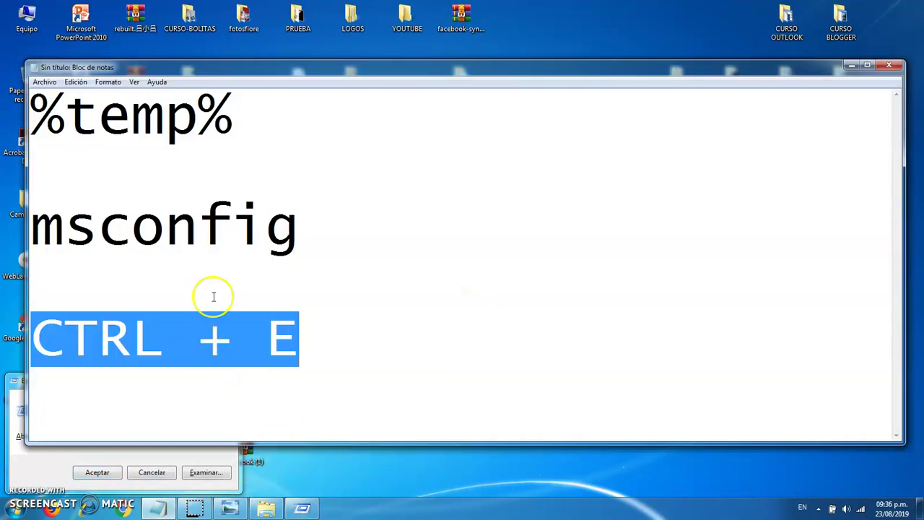
drag(283, 249, 37, 230)
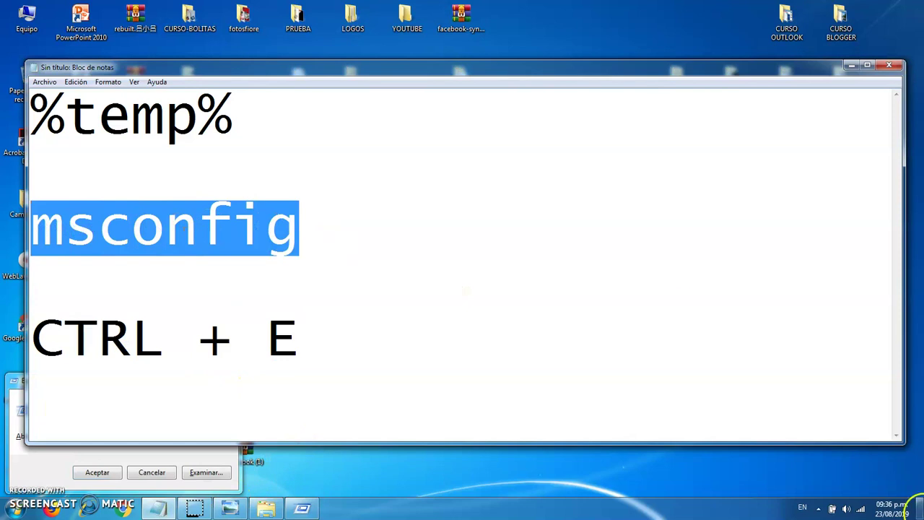
click(851, 65)
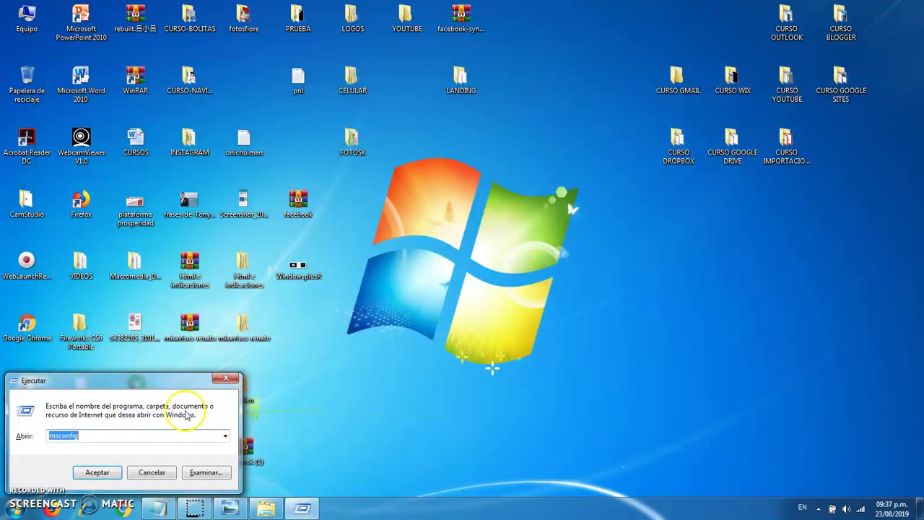
click(99, 474)
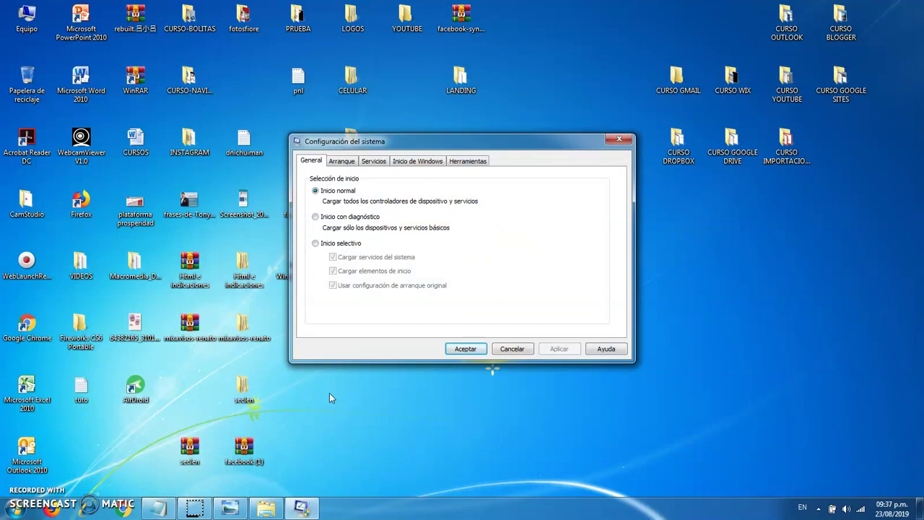
Step: Disable Wondershare Helper Compact.exe at Windows startup, apply the change and exit without restarting
click(413, 162)
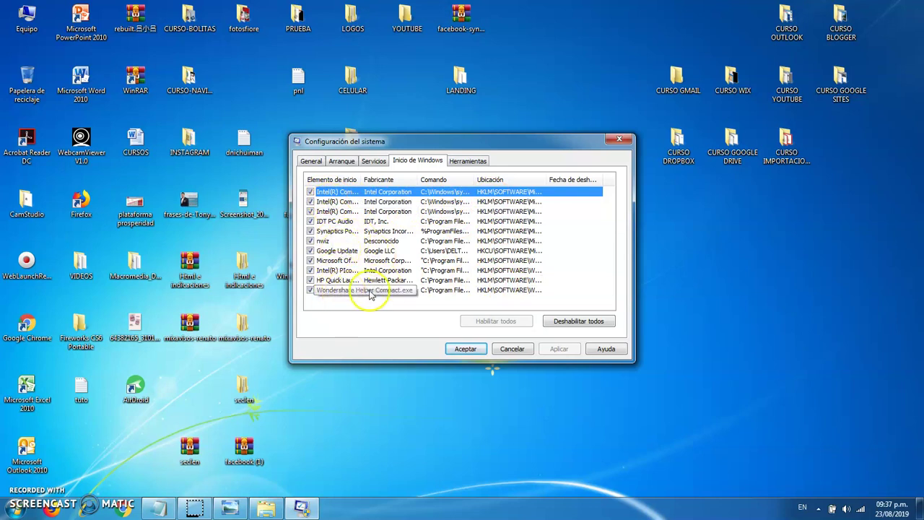
click(311, 291)
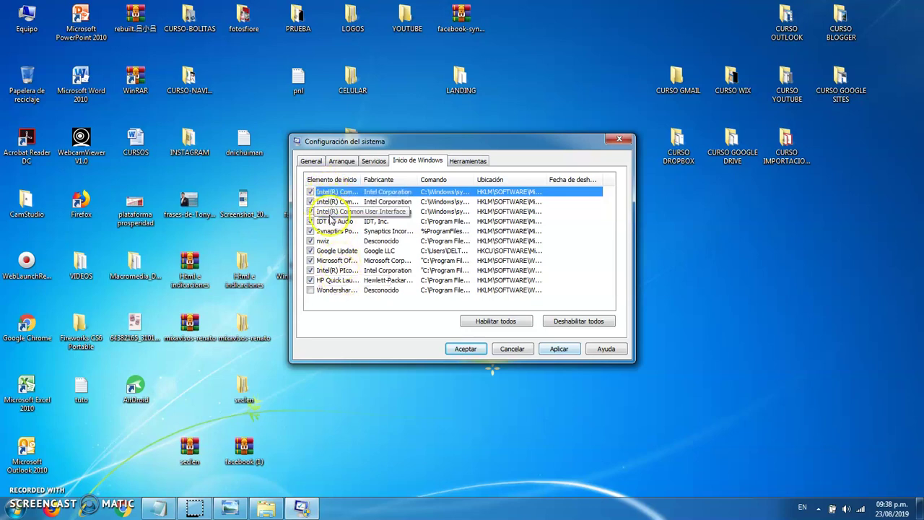
click(311, 291)
click(311, 290)
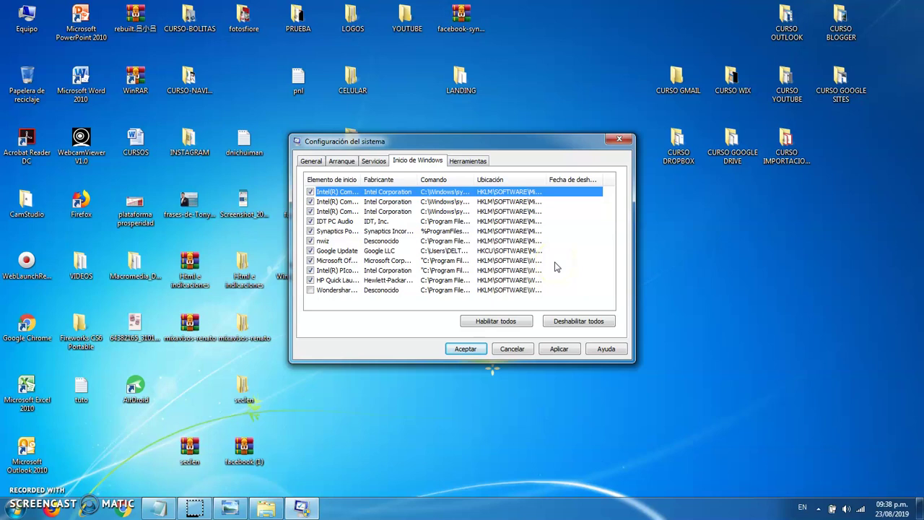
click(560, 350)
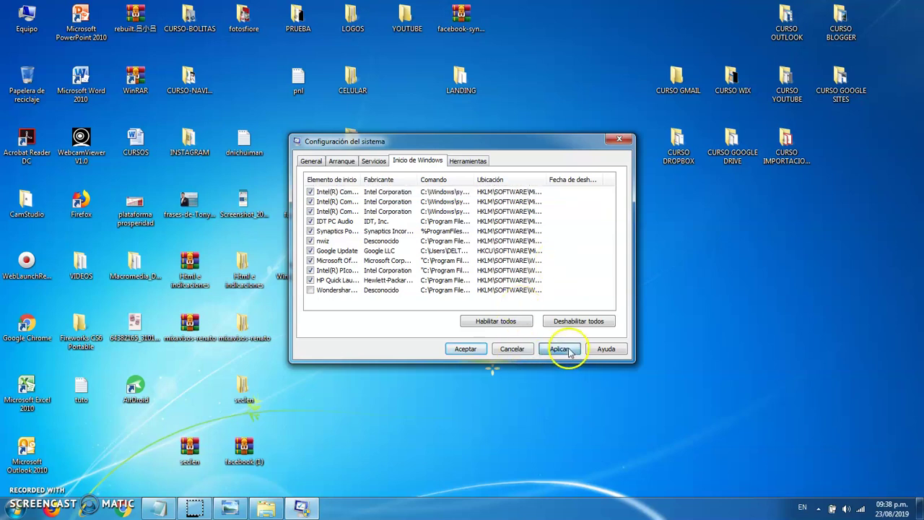
click(468, 349)
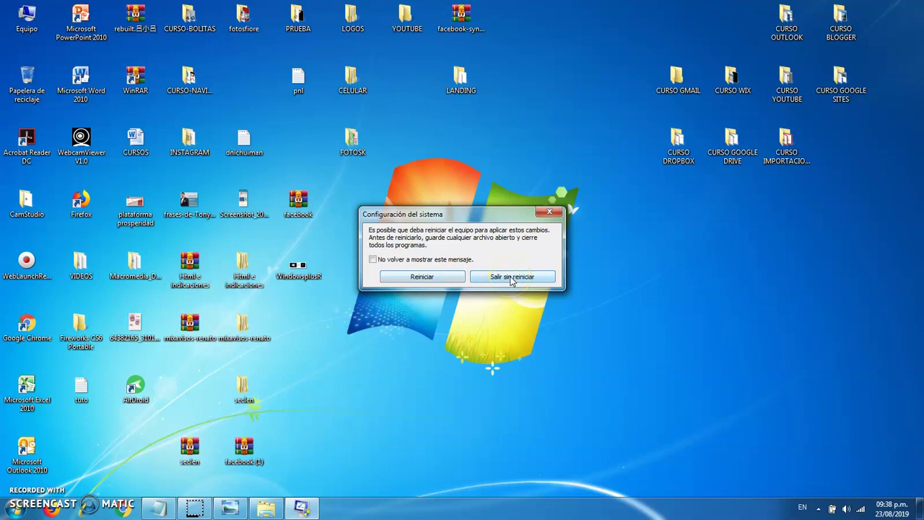
click(511, 278)
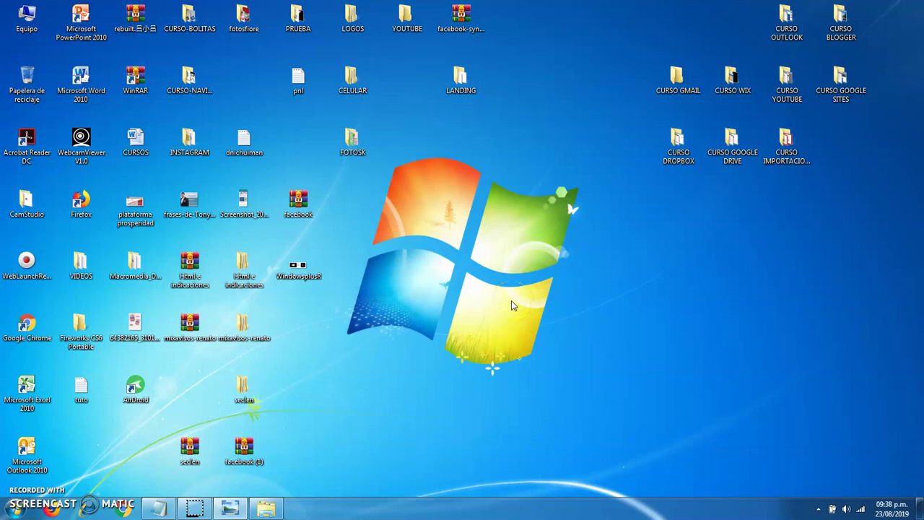
Step: Open the properties of Disco local (C:) from the Equipo window and run the disk space cleanup scan
click(25, 16)
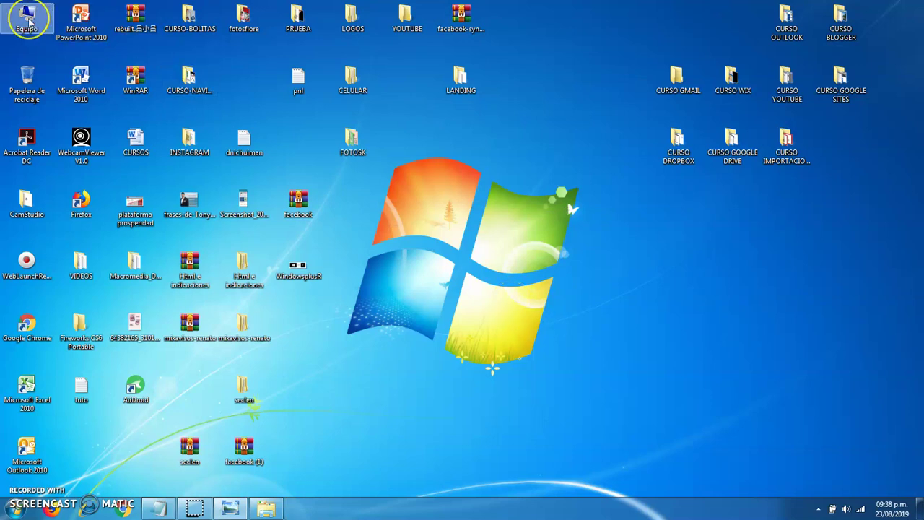
double_click(26, 16)
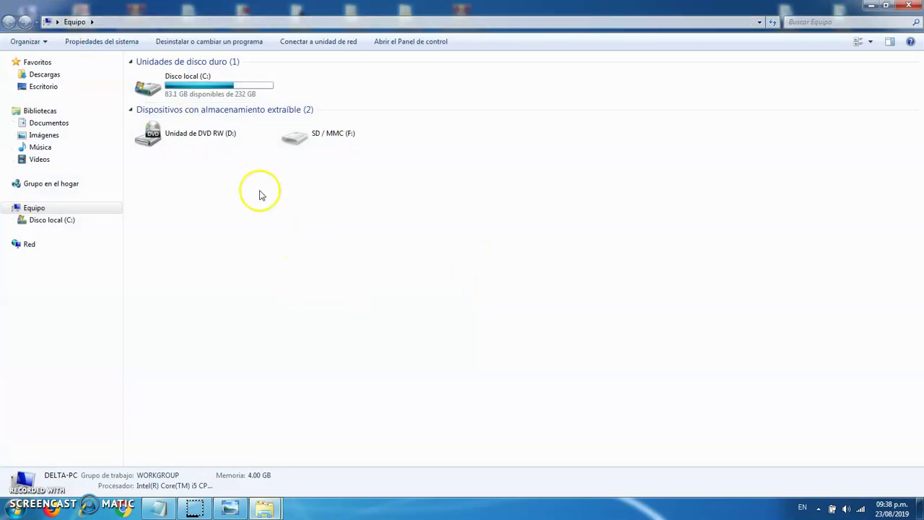
click(190, 88)
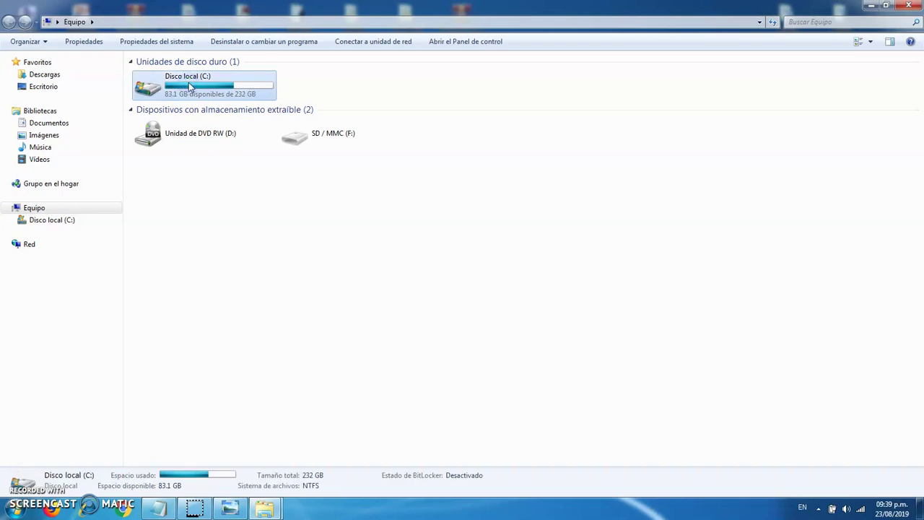
right_click(186, 81)
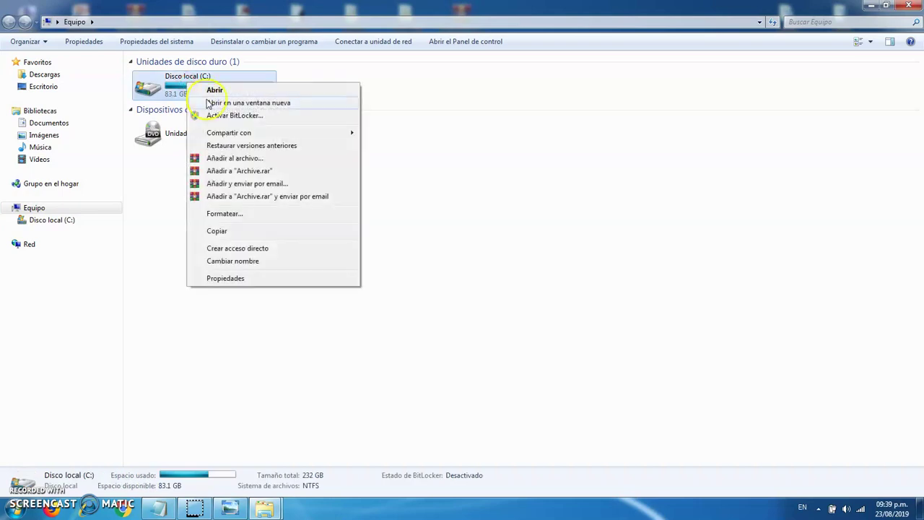
click(260, 277)
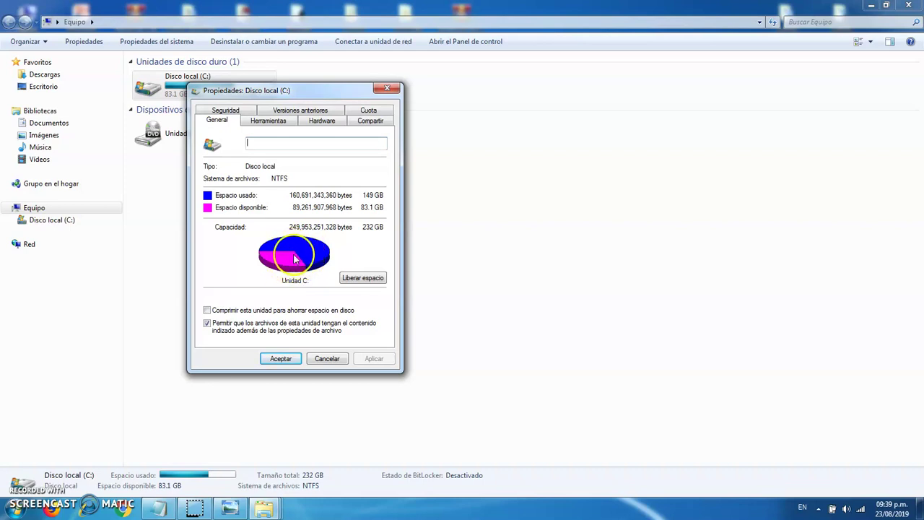
click(360, 280)
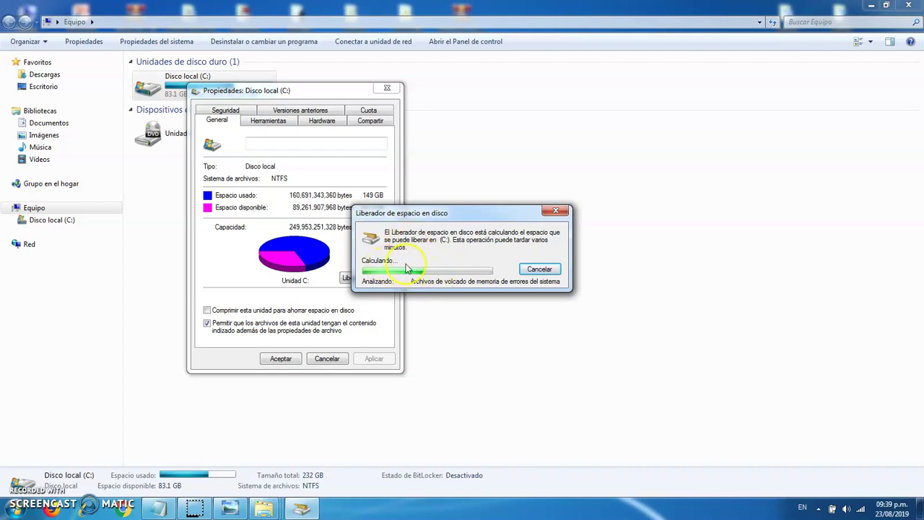
click(470, 269)
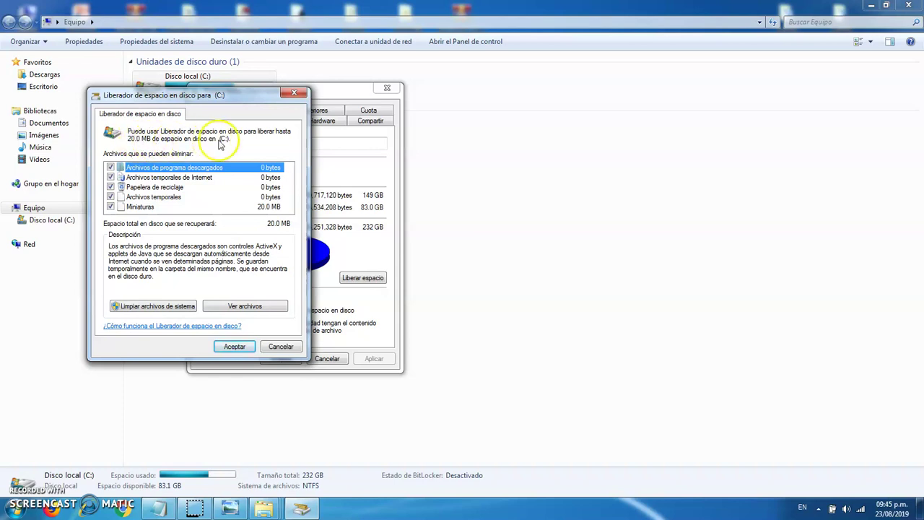
Step: Keep all five file categories checked for cleanup on drive C: and permanently delete those files
click(112, 168)
click(110, 177)
click(111, 187)
click(110, 196)
click(110, 206)
click(110, 168)
click(111, 177)
click(110, 187)
click(110, 196)
click(110, 207)
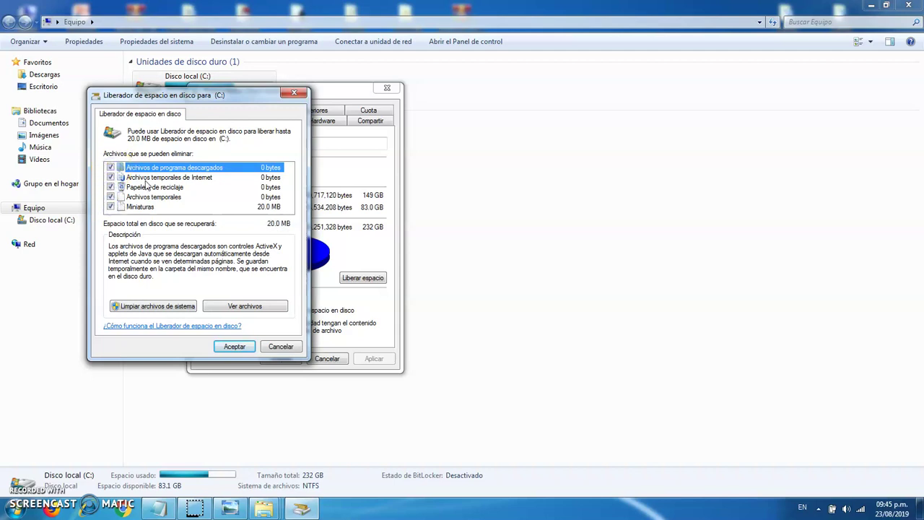
click(234, 348)
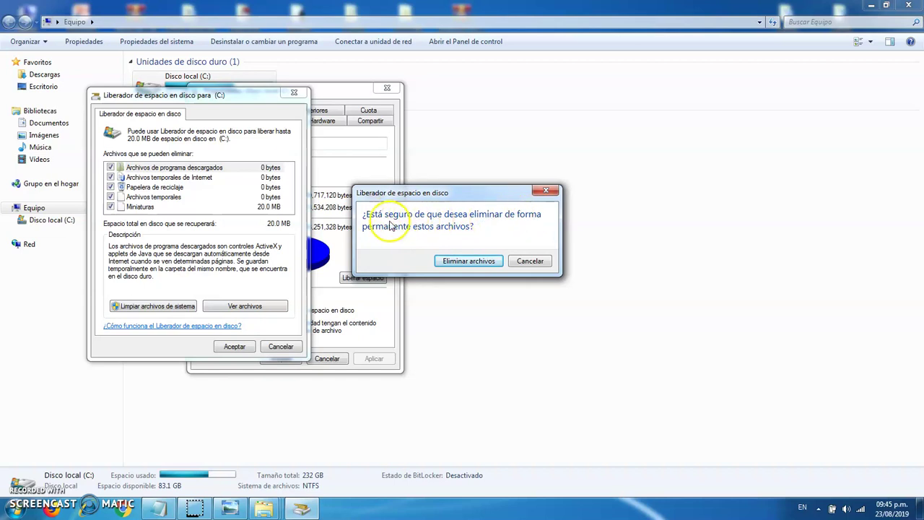
click(480, 263)
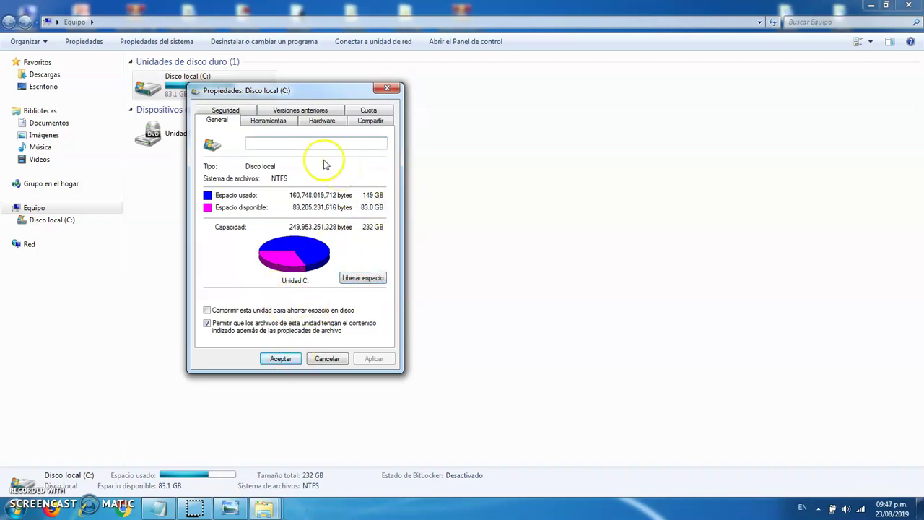
Step: Open the Disk Defragmenter from the drive's properties and analyze drive (C:) for fragmentation
click(269, 122)
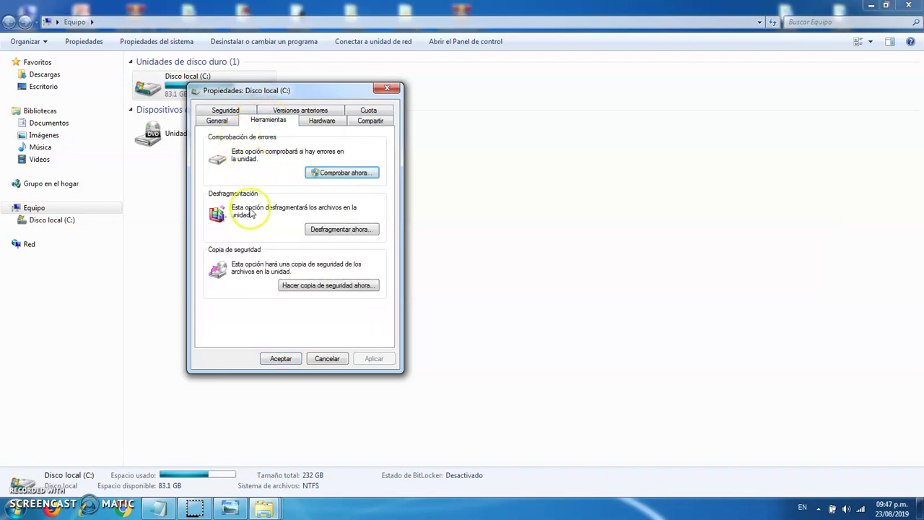
click(250, 209)
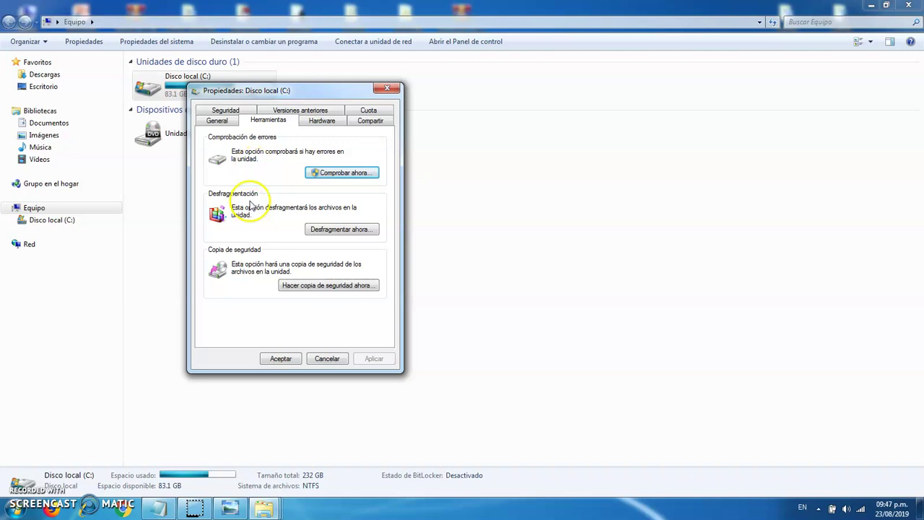
click(344, 230)
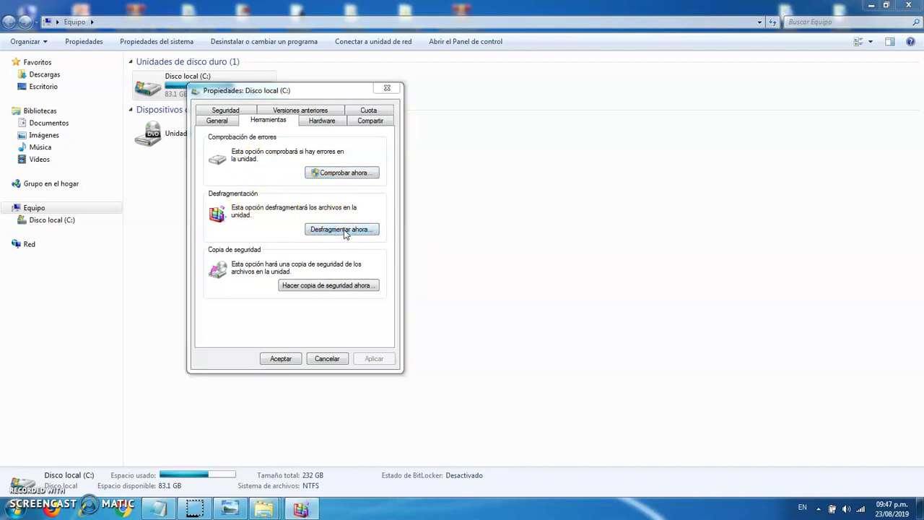
click(363, 237)
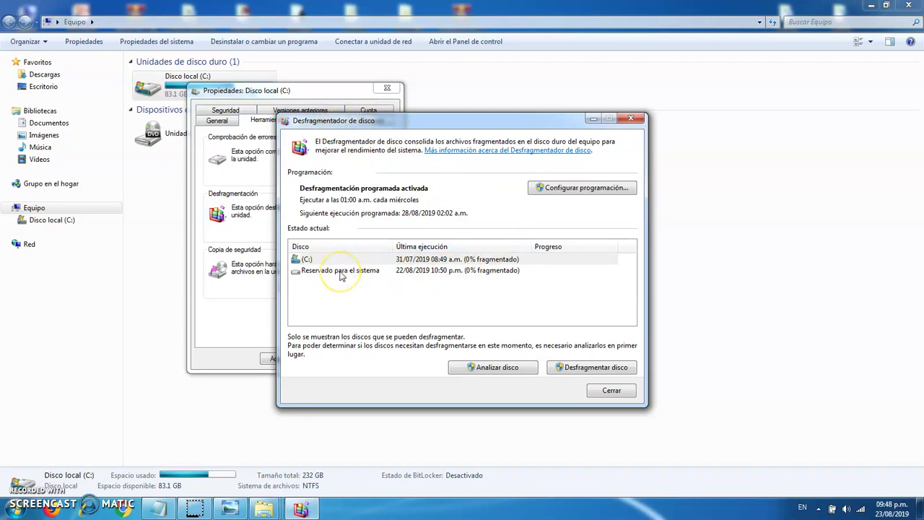
click(340, 273)
click(327, 259)
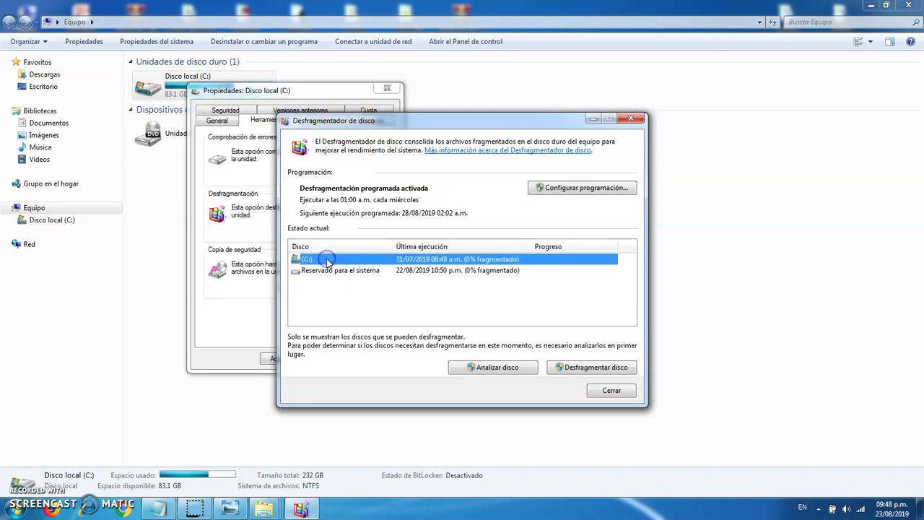
click(489, 367)
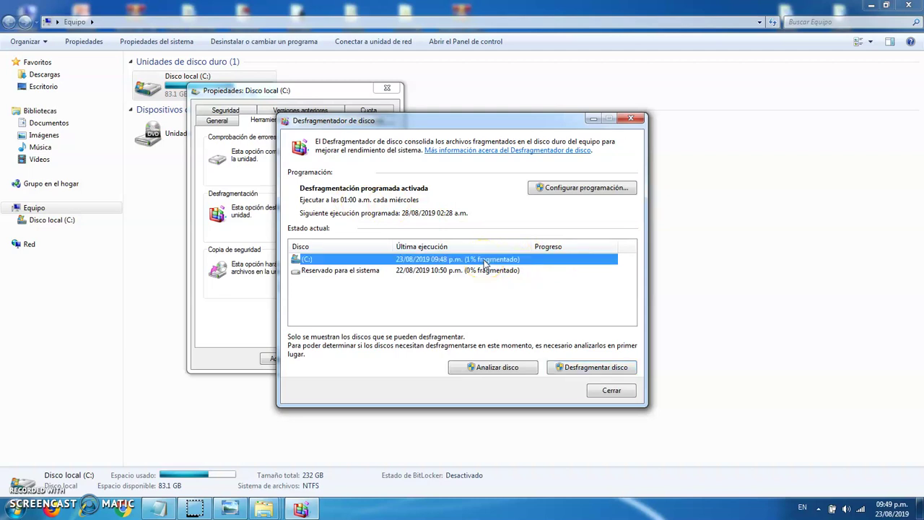
Step: Defragment drive (C:), then close the defragmenter, the drive properties and the Equipo window
click(597, 369)
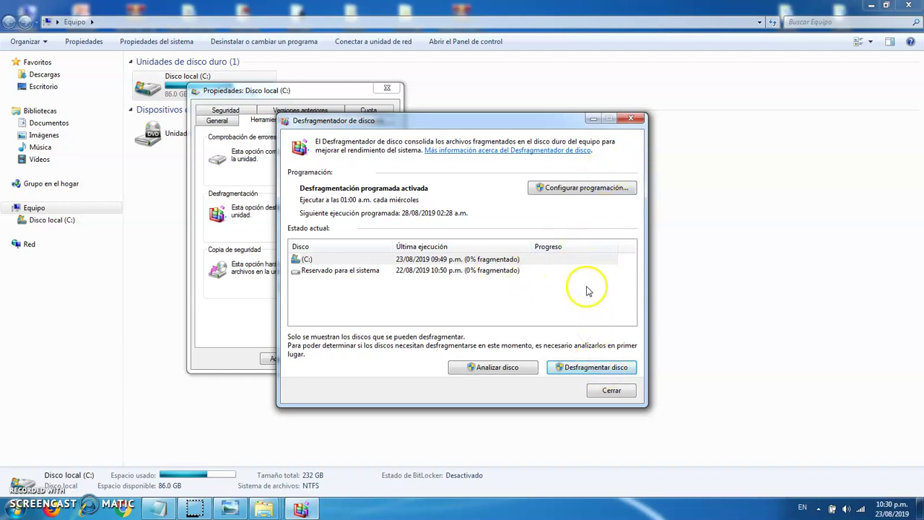
click(631, 118)
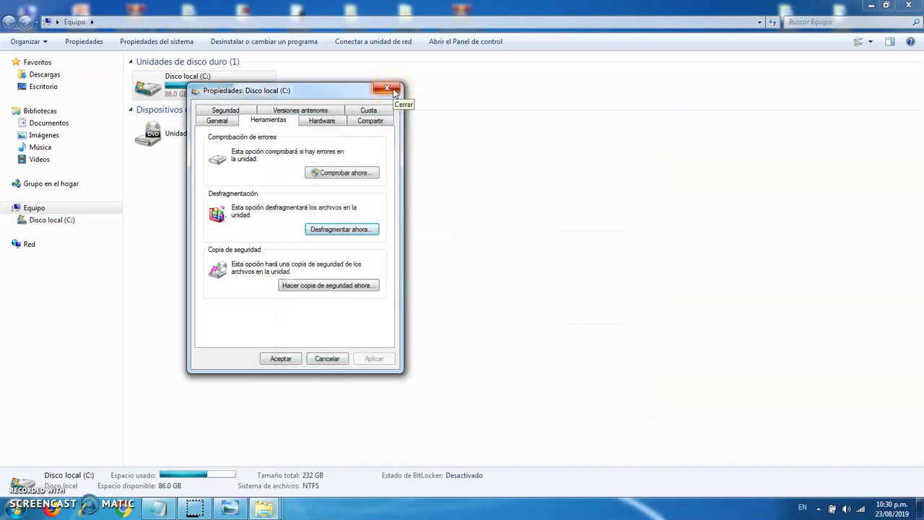
click(388, 89)
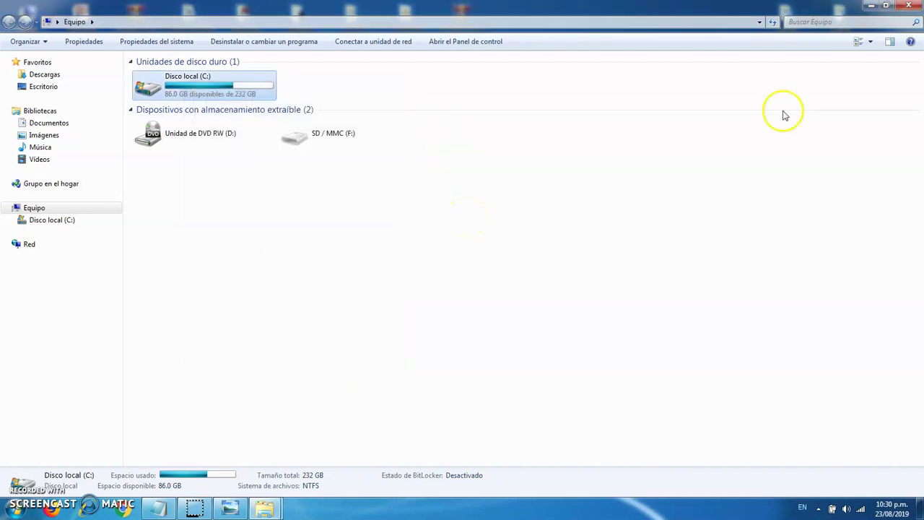
click(911, 6)
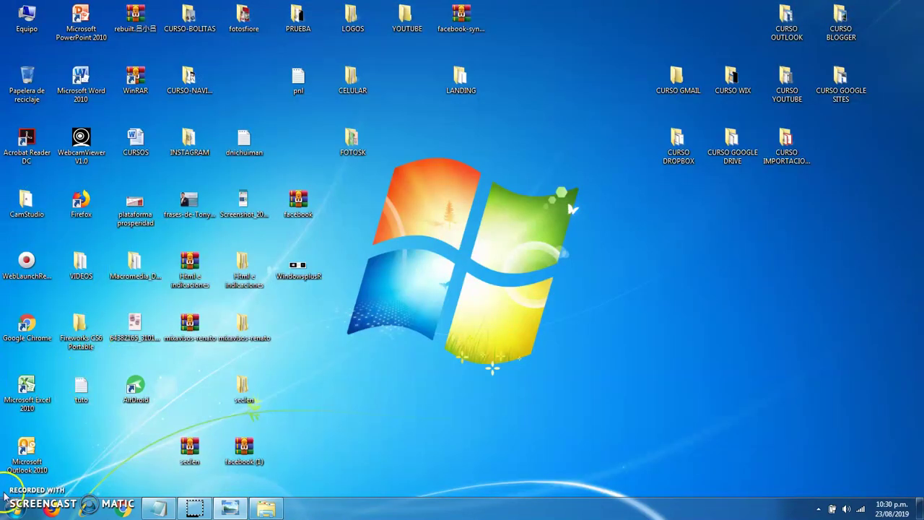
Step: Search the installed programs for "visor", open Visor de eventos and maximize its window
click(16, 510)
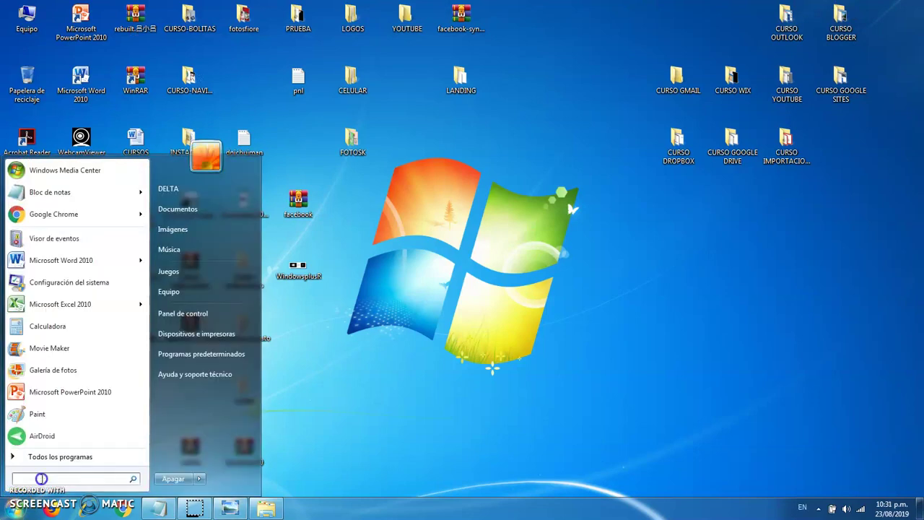
text(visor)
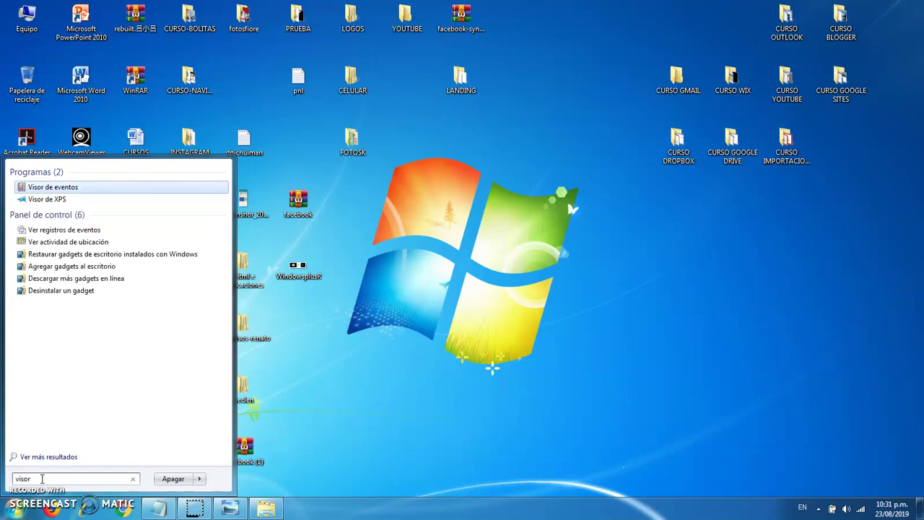
click(64, 191)
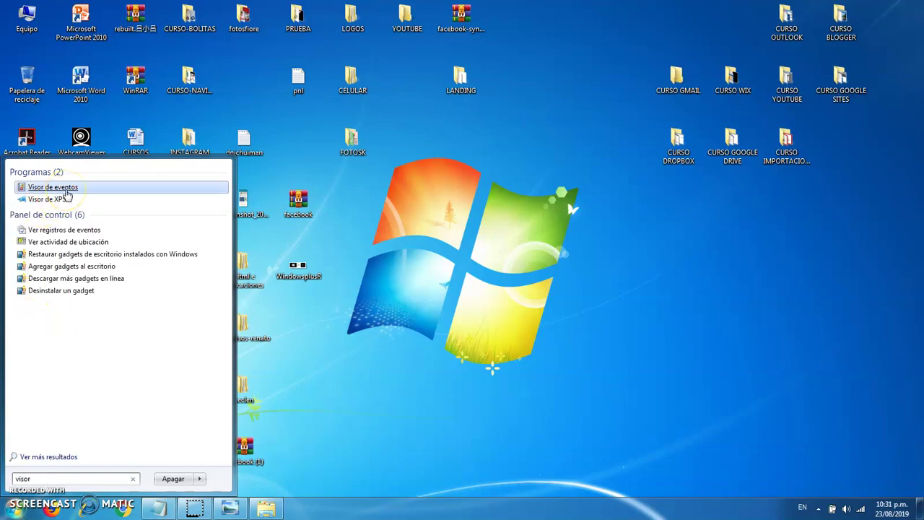
click(394, 211)
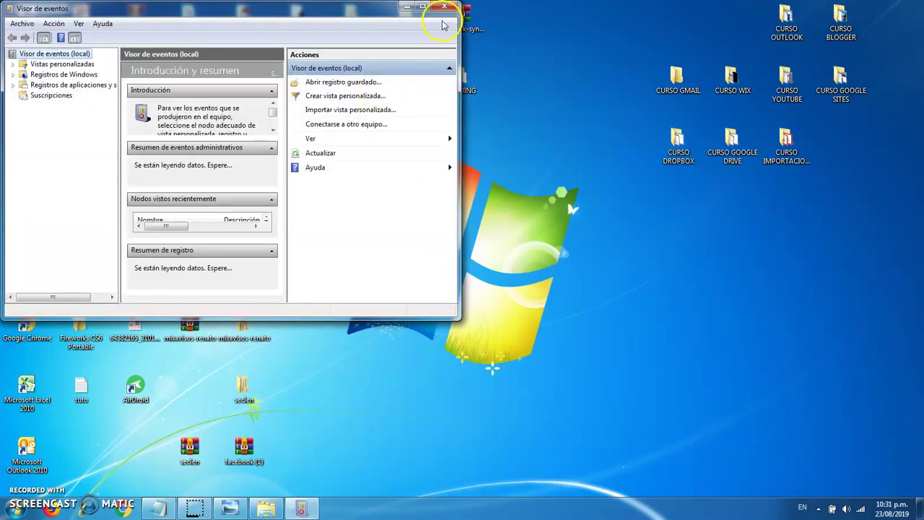
click(426, 8)
click(423, 7)
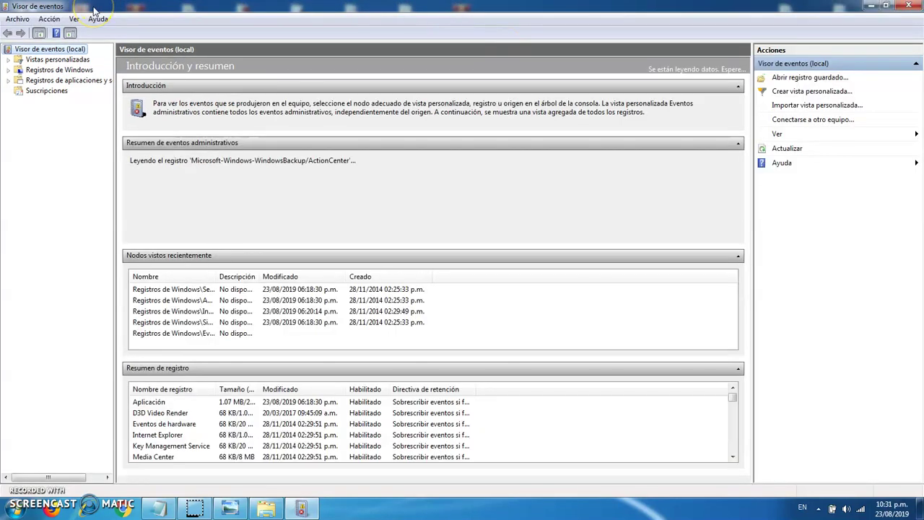
click(64, 68)
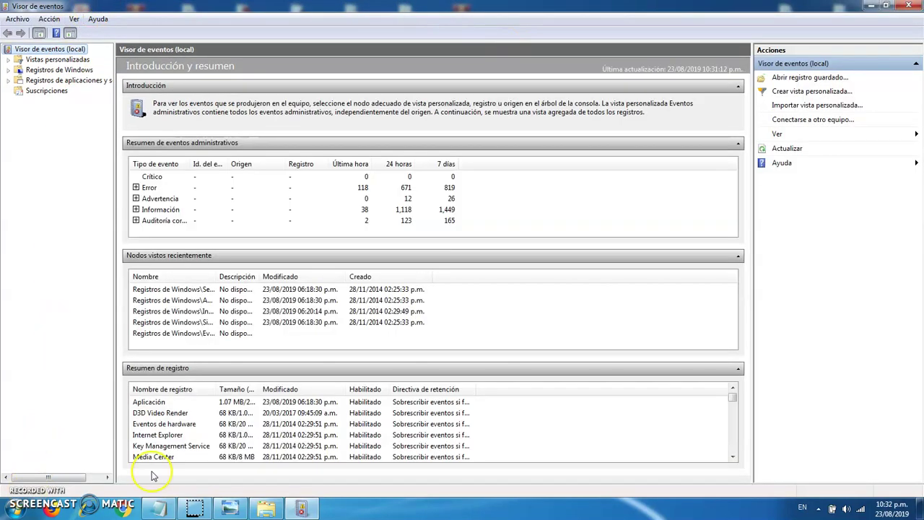
Step: Switch to the Notepad notes, highlight the line "Visor de eventos" and minimize the notes
click(162, 508)
click(329, 390)
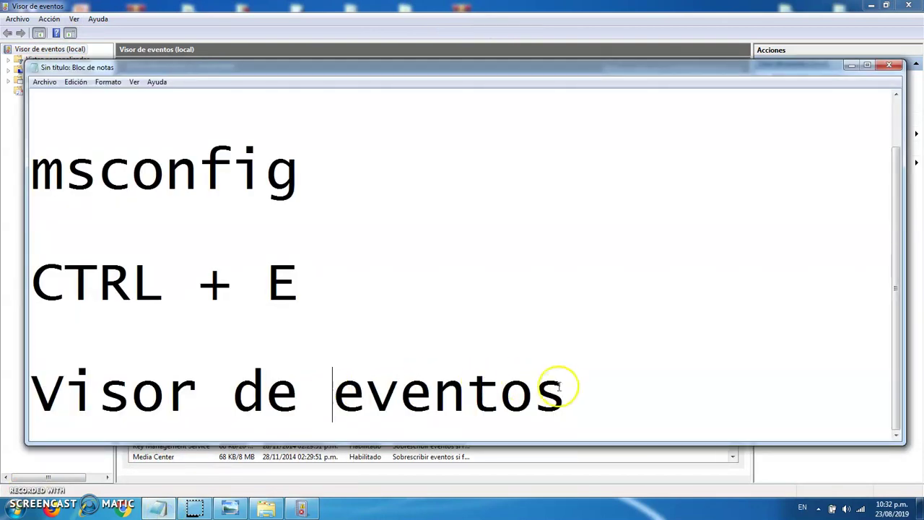
click(576, 390)
drag(577, 391, 33, 390)
click(851, 65)
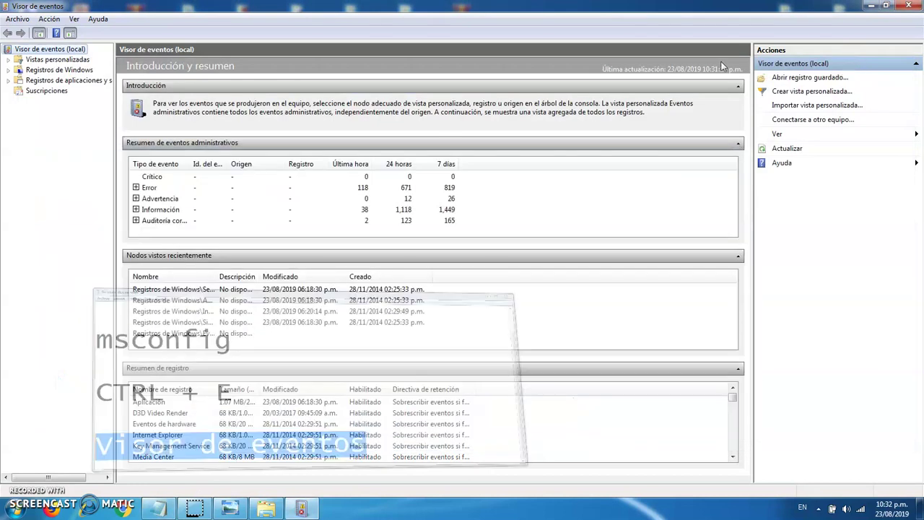
click(16, 510)
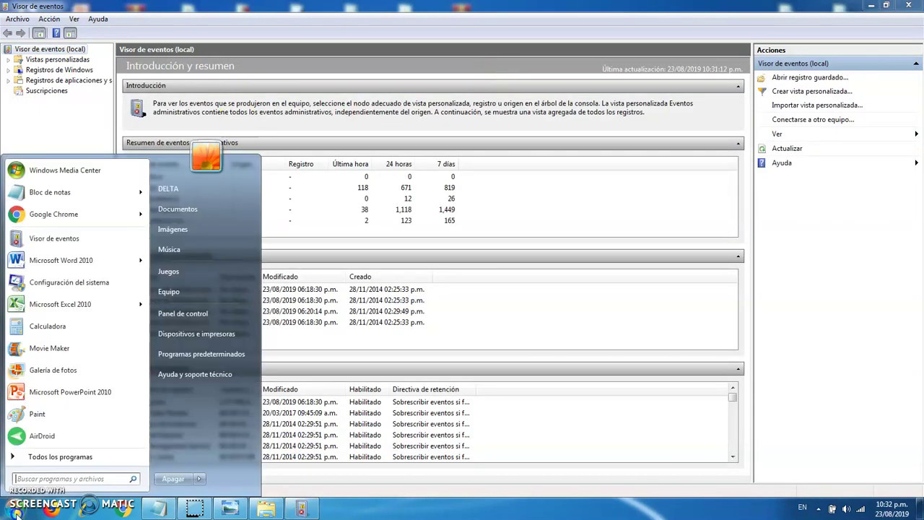
text(visor)
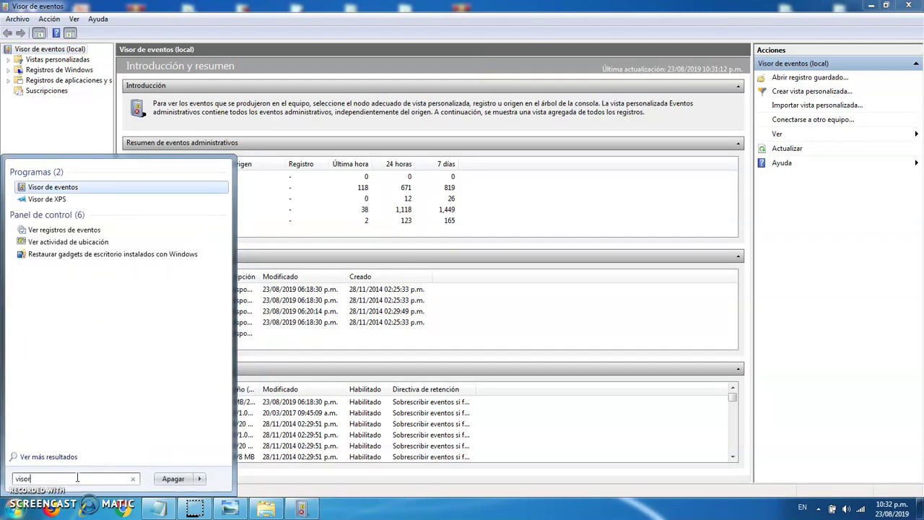
click(101, 130)
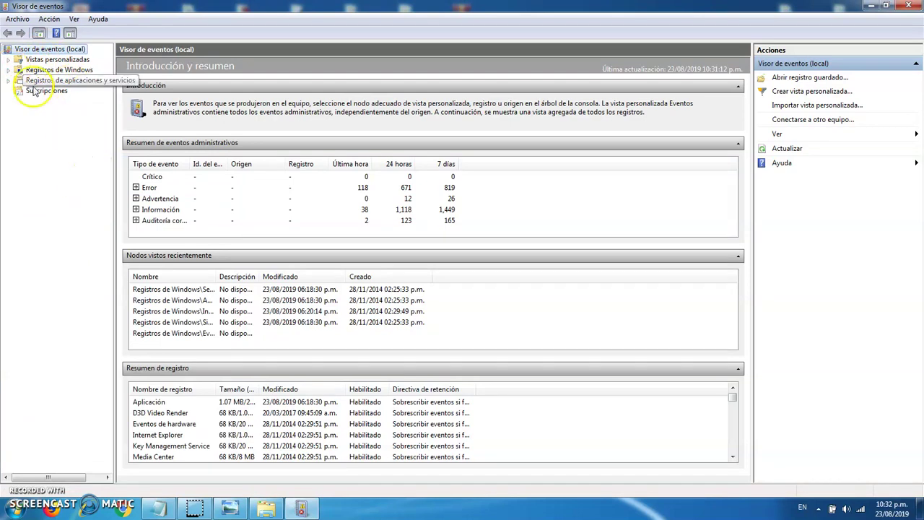
Step: Expand Registros de Windows and clear the Aplicación log without saving its contents
click(8, 70)
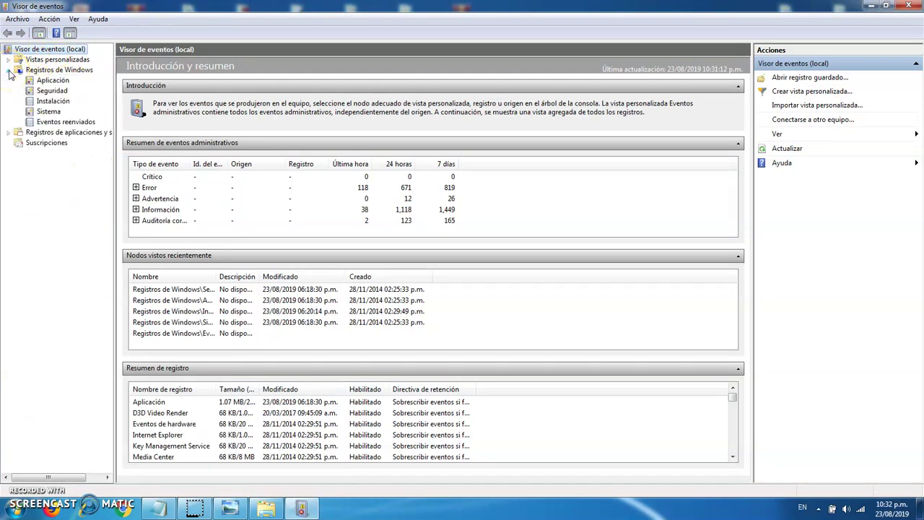
click(51, 81)
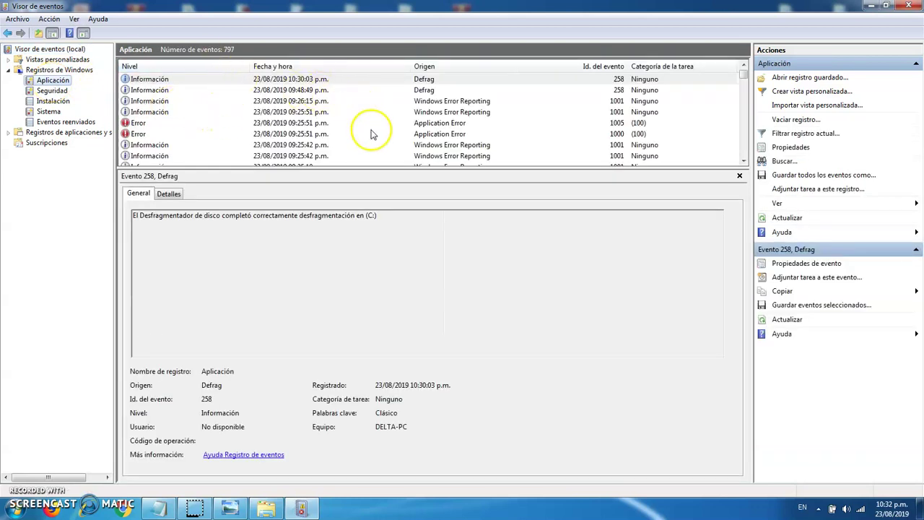
right_click(56, 83)
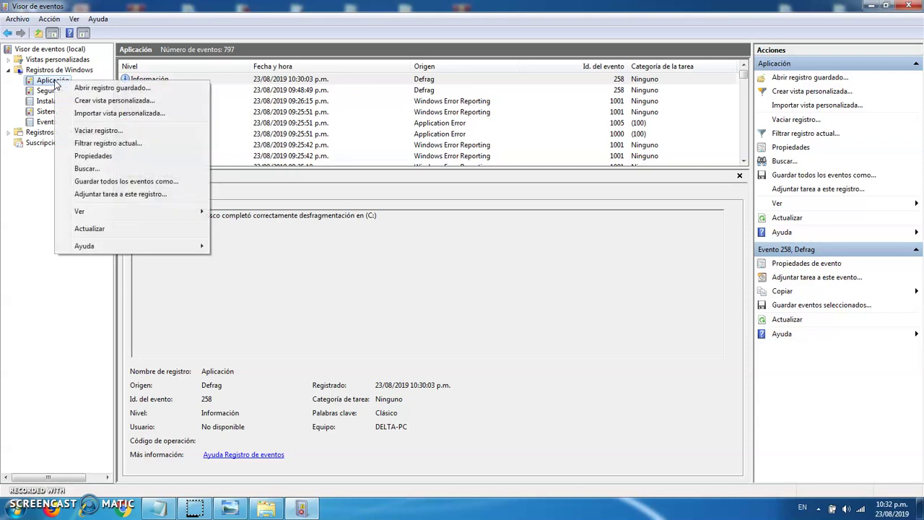
click(115, 134)
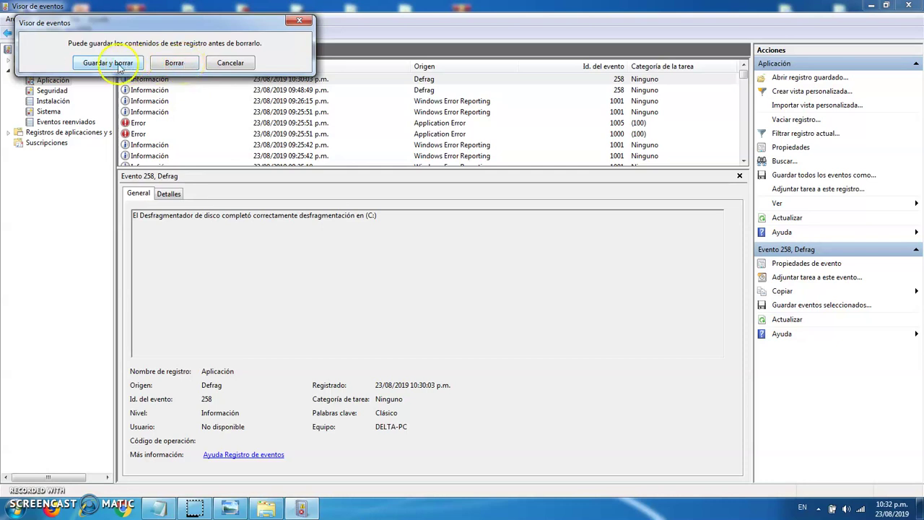
click(182, 67)
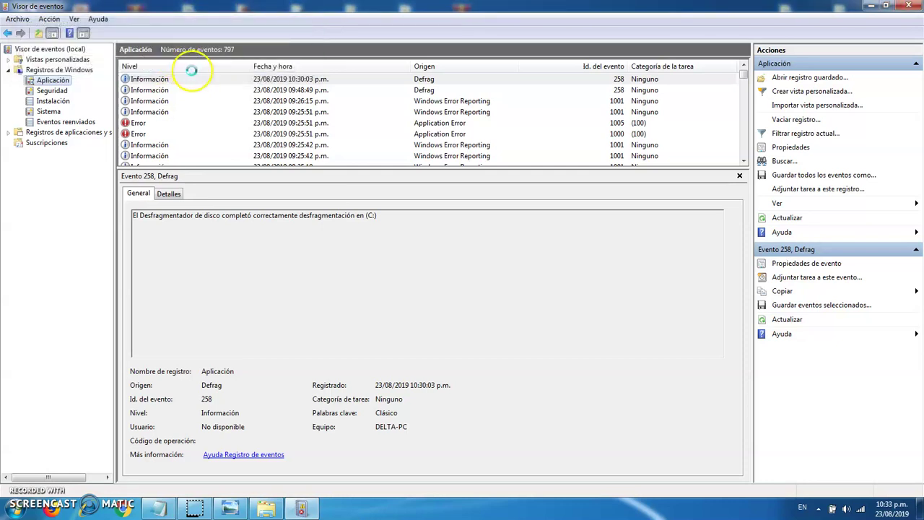
Step: View the Seguridad log, then clear the Instalación log without saving its contents
click(54, 90)
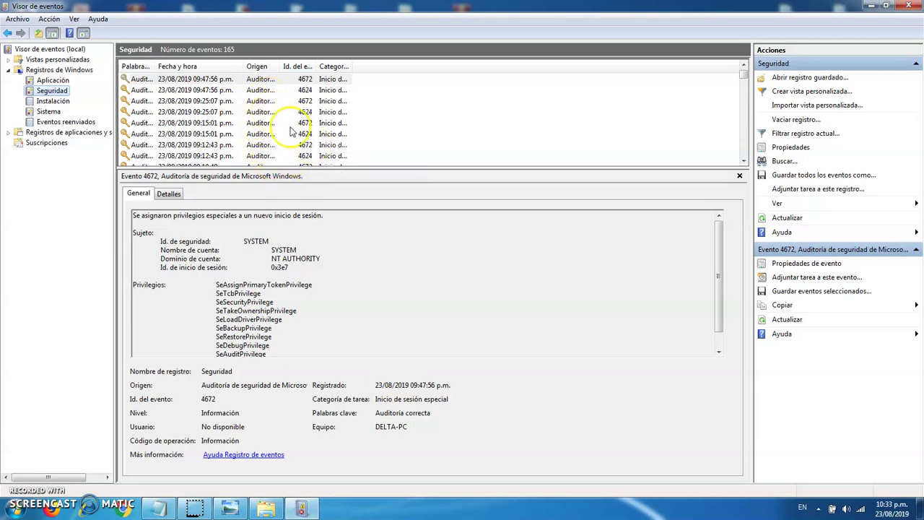
click(61, 104)
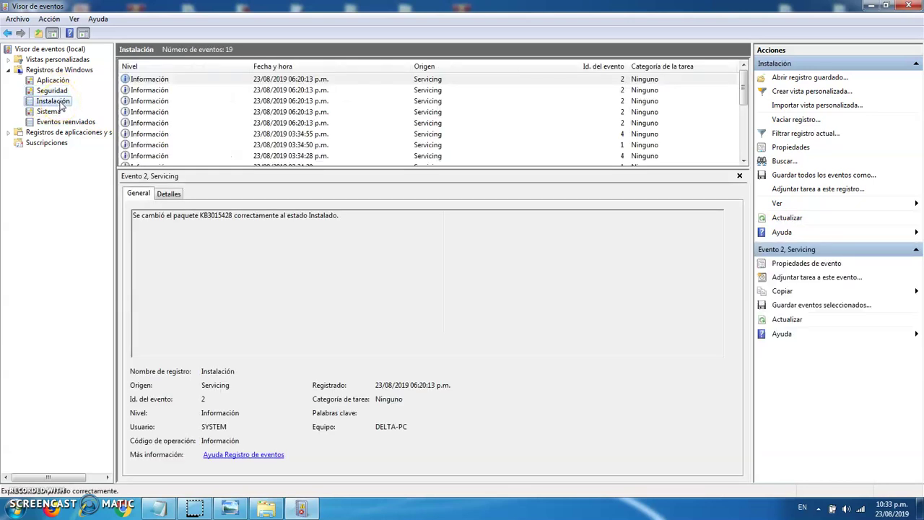
right_click(61, 105)
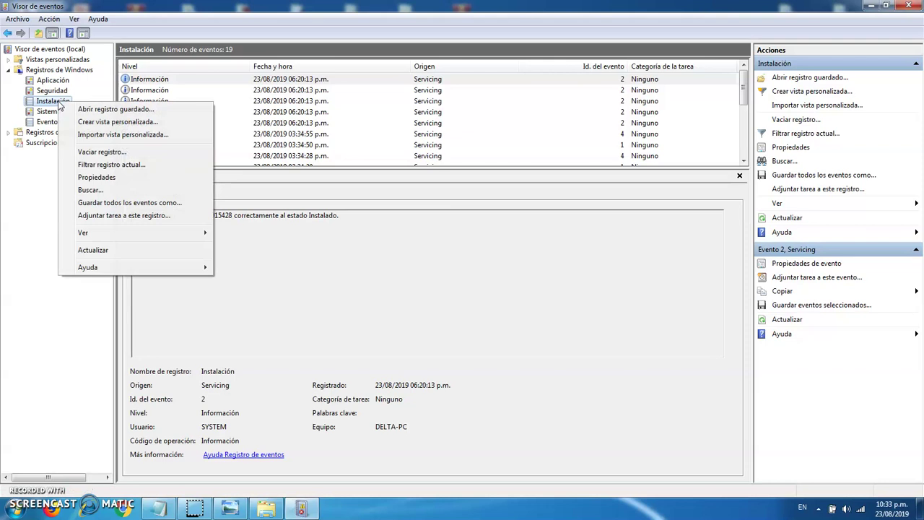
click(132, 152)
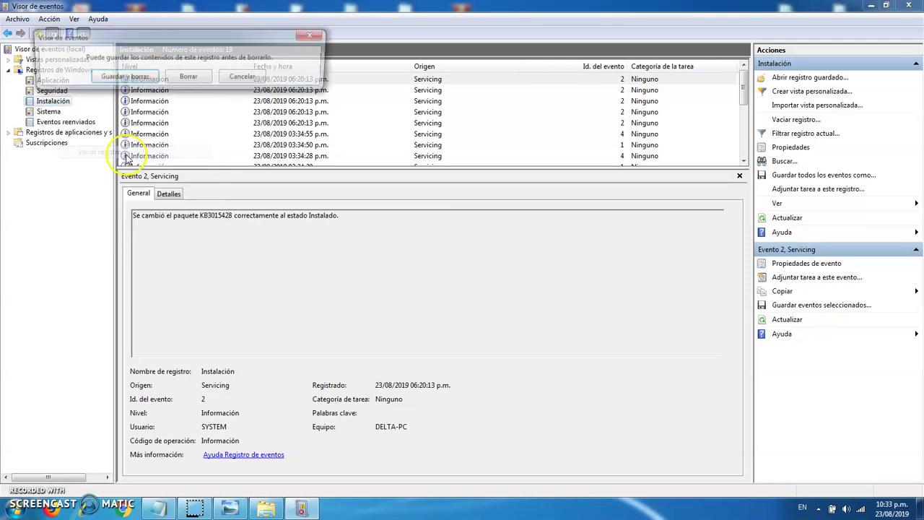
click(189, 80)
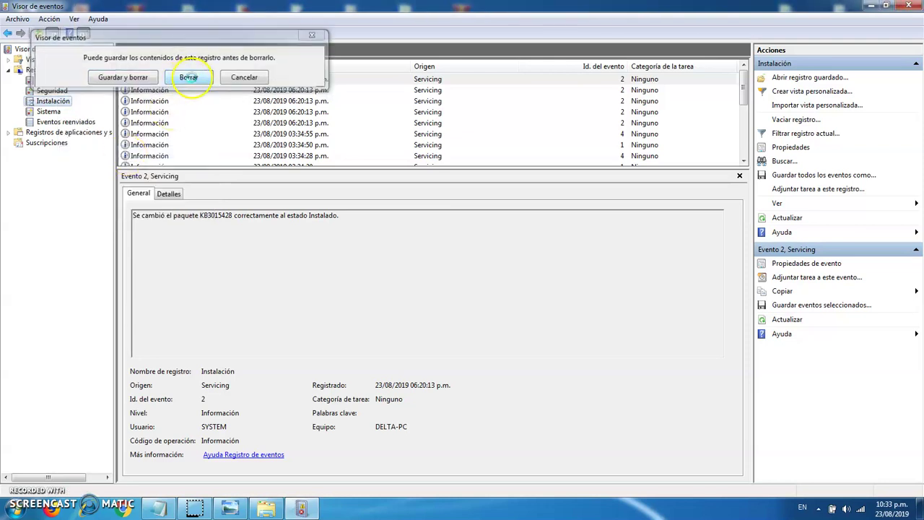
Step: Clear the Sistema log without saving its contents
click(49, 113)
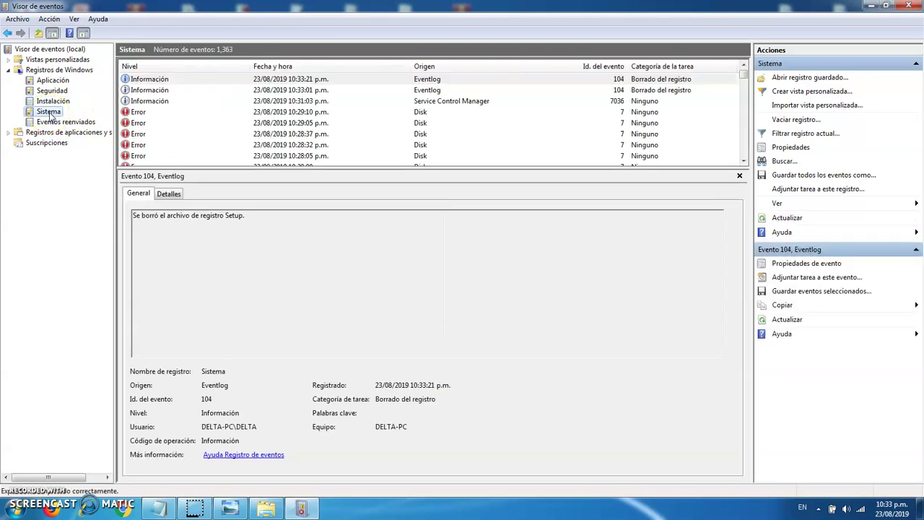
right_click(50, 114)
click(92, 163)
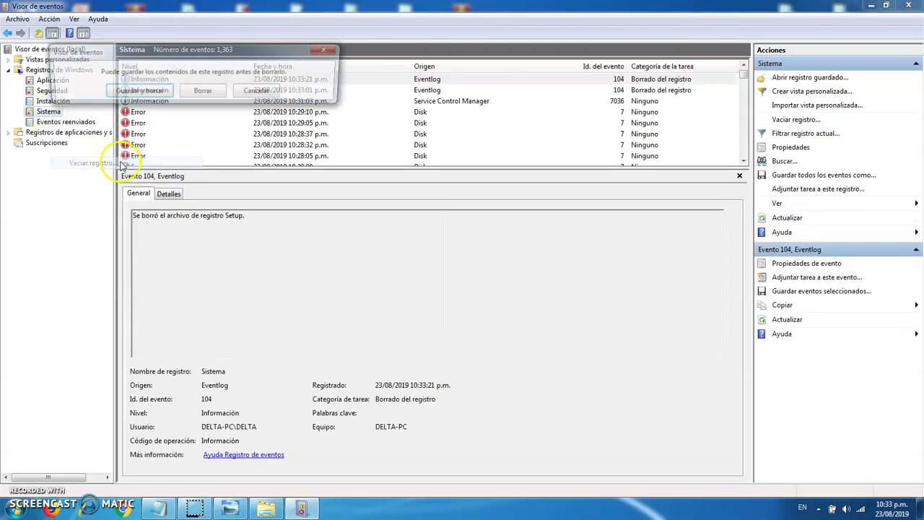
click(203, 94)
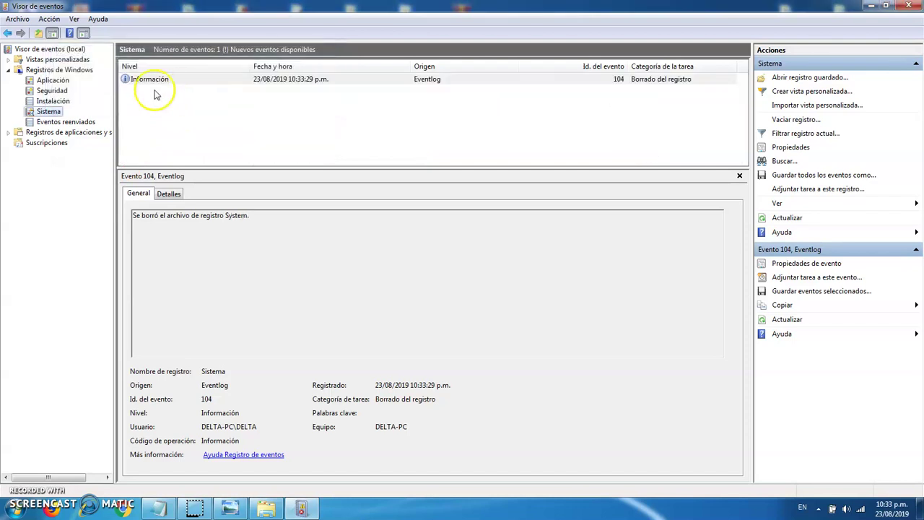
Step: Clear the Eventos reenviados log without saving its contents and close Visor de eventos
click(78, 122)
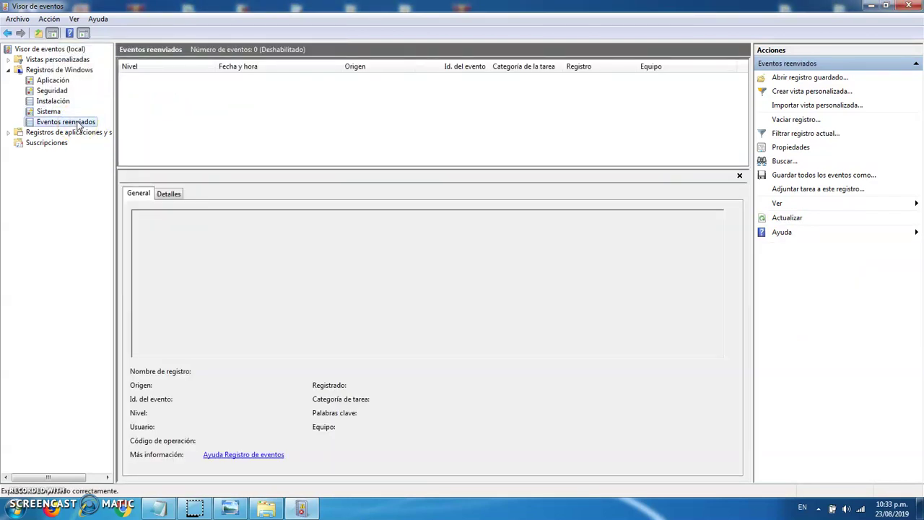
right_click(78, 125)
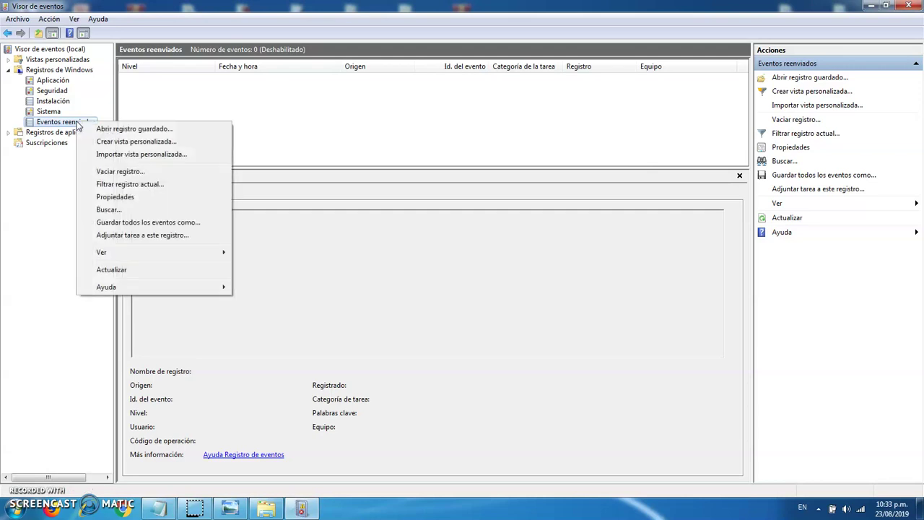
click(124, 171)
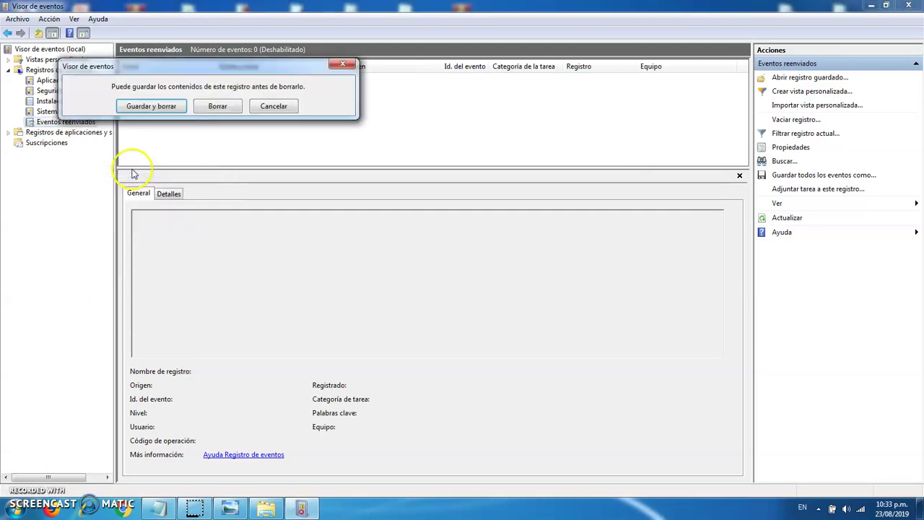
click(221, 108)
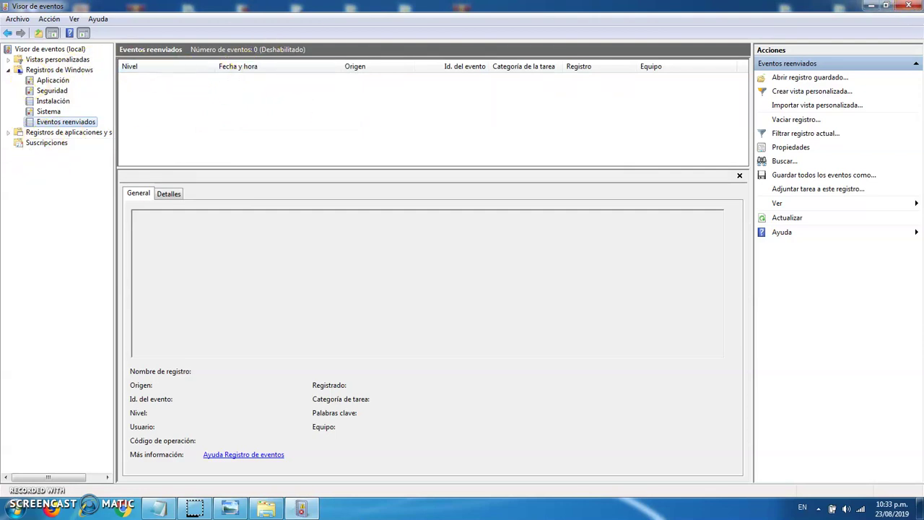
click(908, 6)
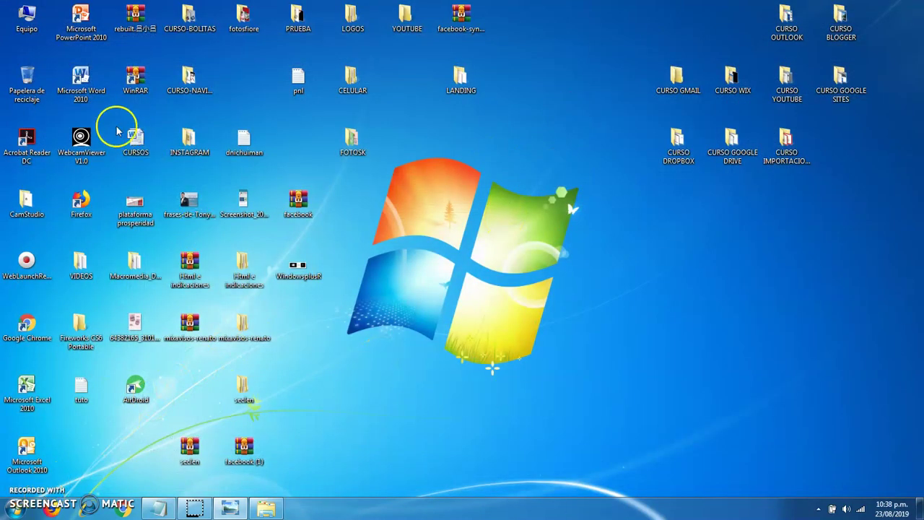
Step: Open the performance options (Opciones de rendimiento) from the advanced system settings in the properties of Equipo
click(27, 18)
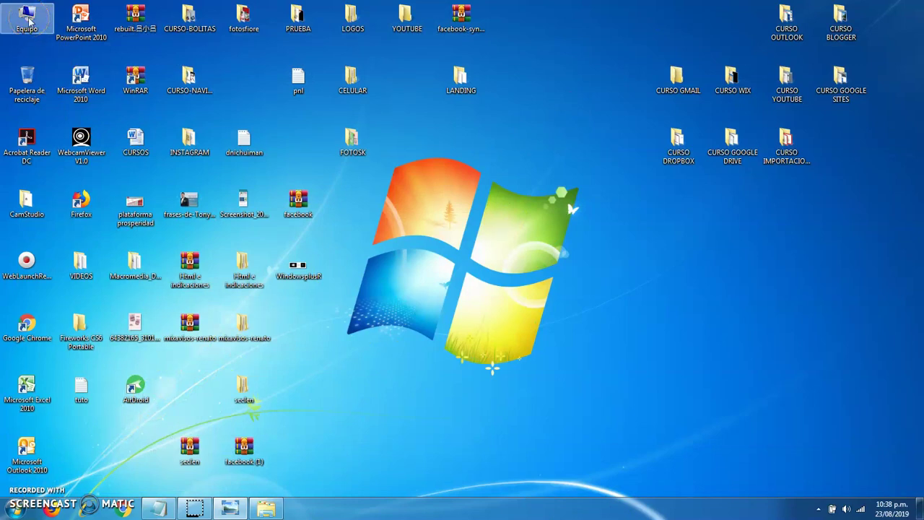
double_click(28, 18)
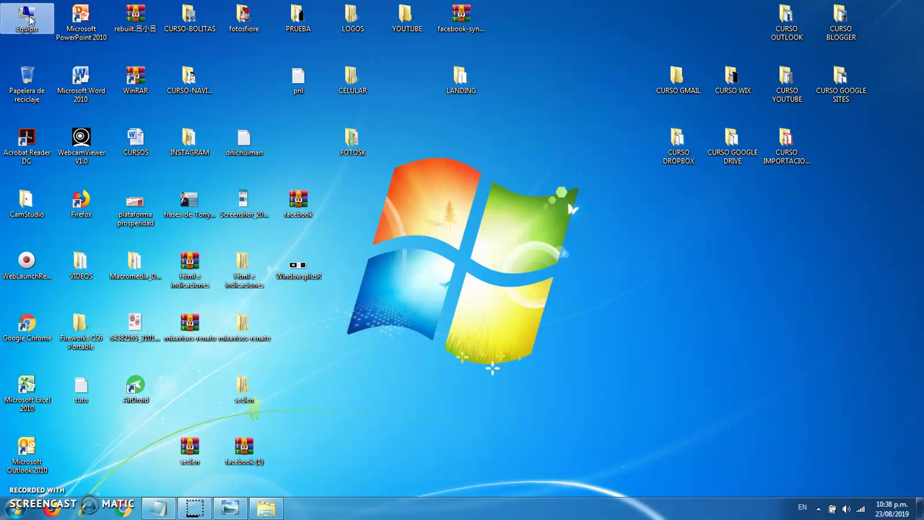
right_click(29, 19)
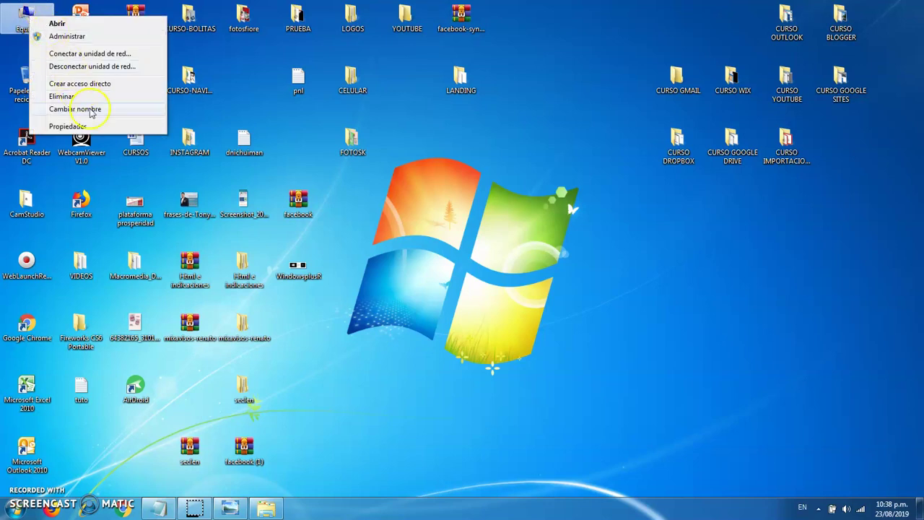
click(96, 129)
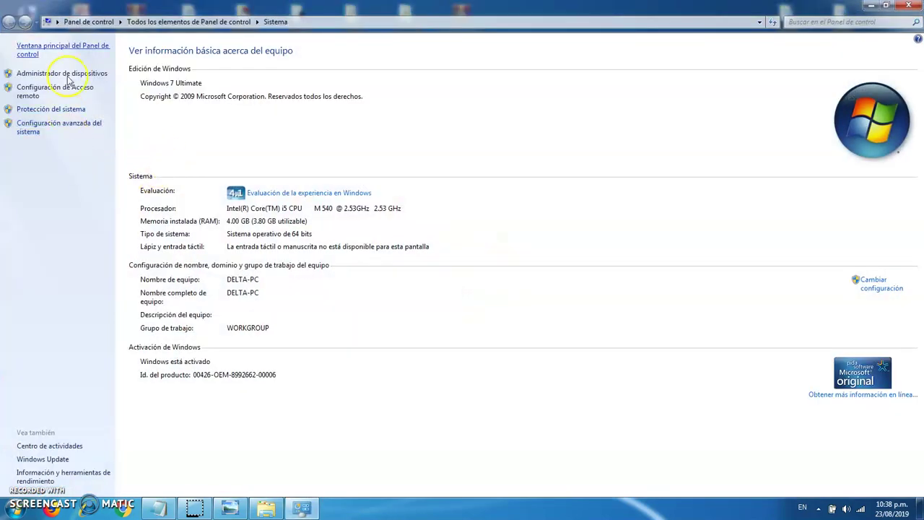
click(73, 130)
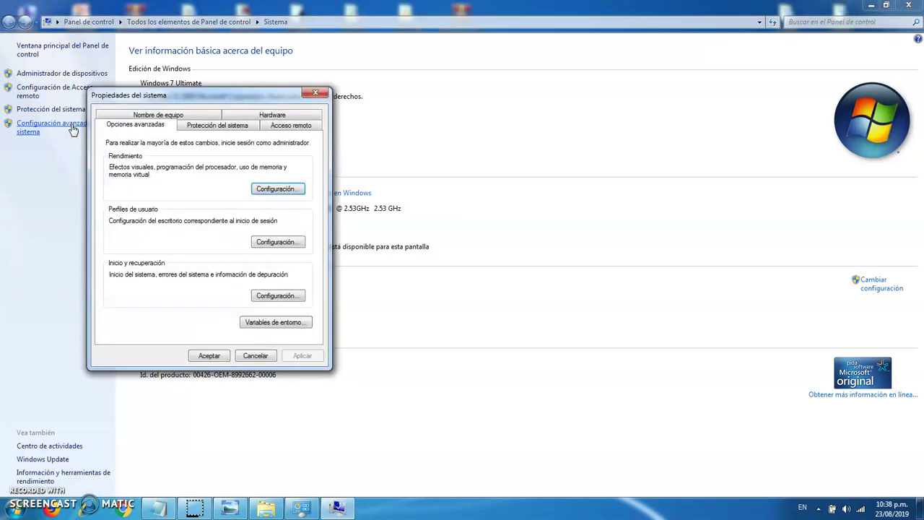
click(142, 150)
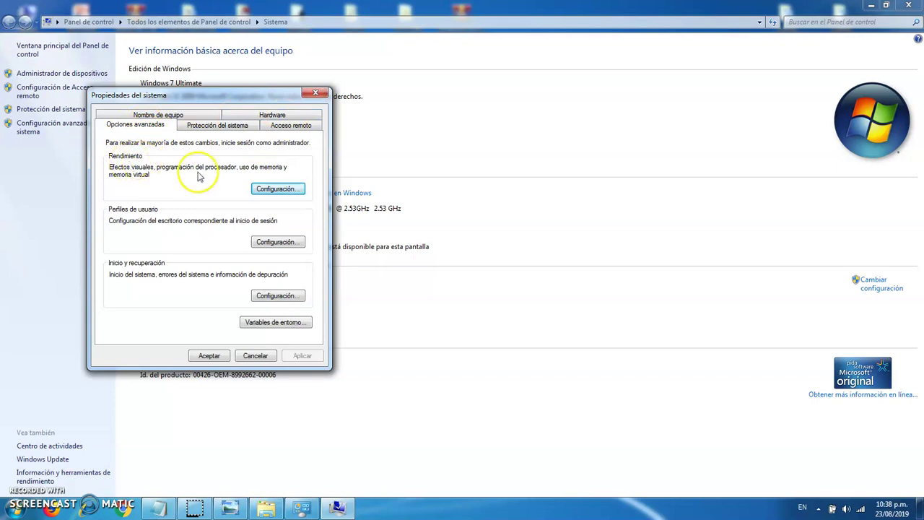
click(279, 192)
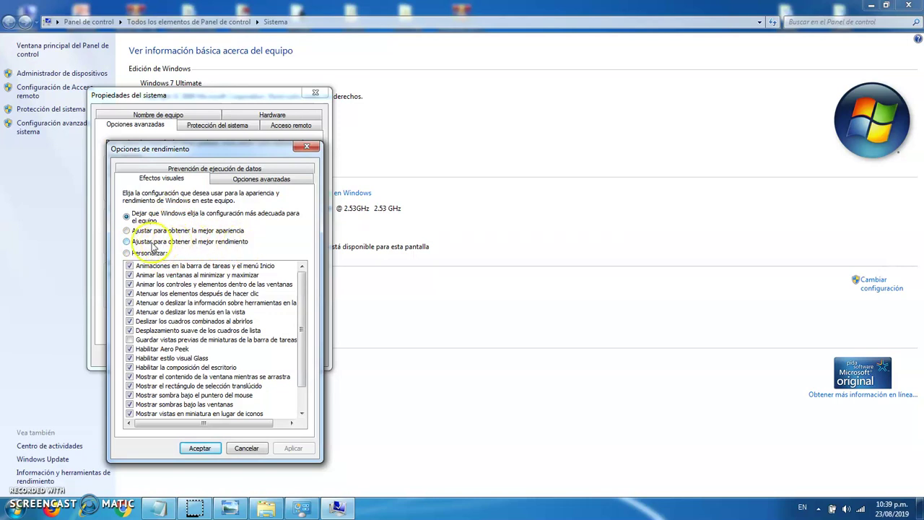
Step: Set visual effects to best performance, then re-enable thumbnails instead of icons, smoothed screen fonts, visual styles for windows and buttons, and desktop icon label shadows
click(127, 242)
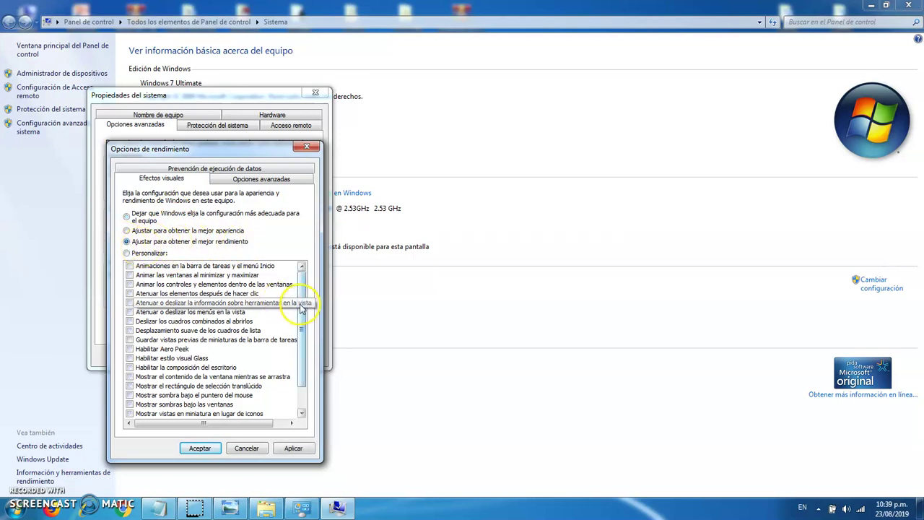
scroll(299, 328, down, 1)
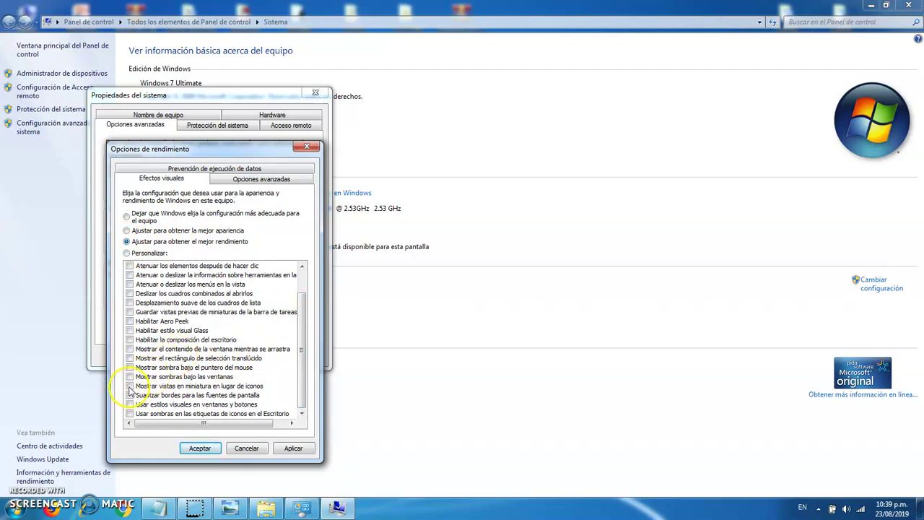
click(130, 386)
click(129, 394)
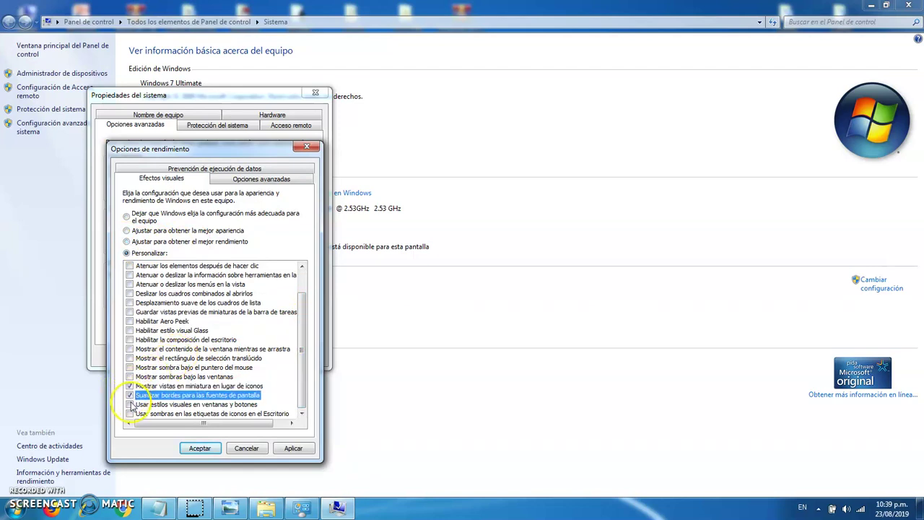
click(130, 404)
click(130, 413)
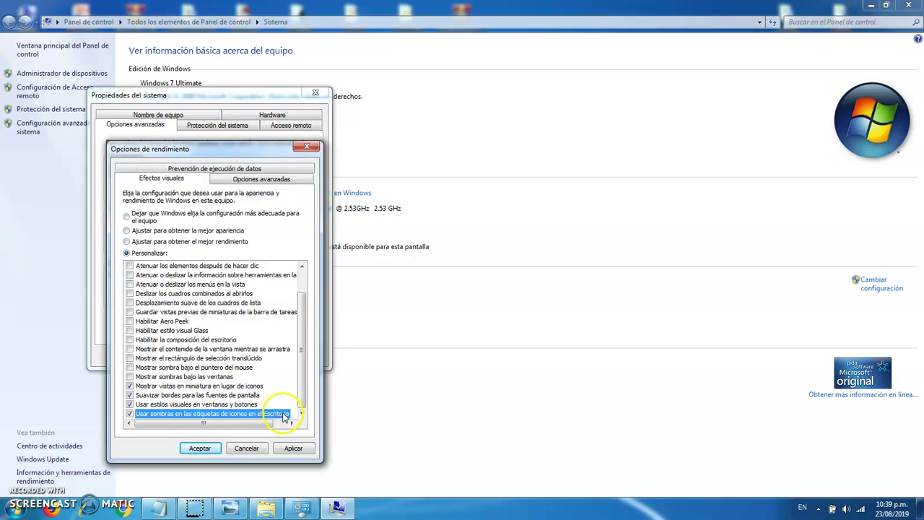
Step: Apply the visual effects settings and close the performance options, system properties and Sistema windows
click(289, 448)
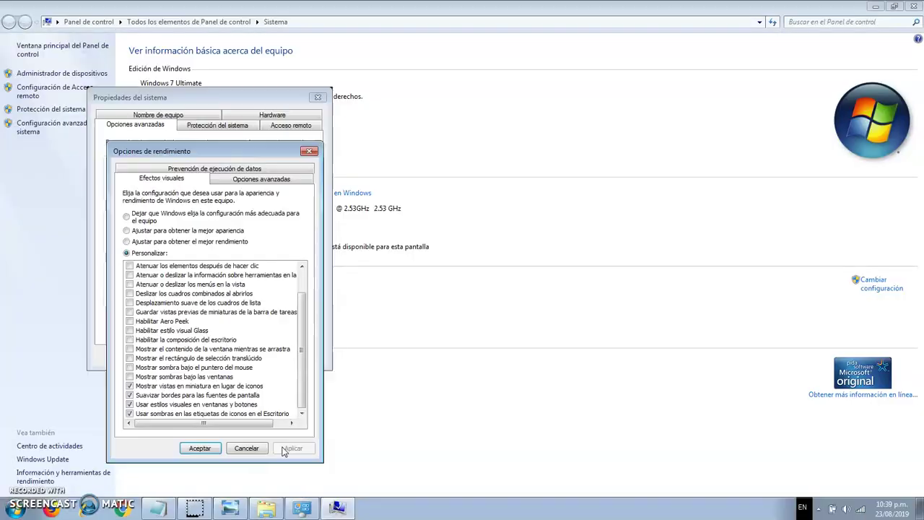
click(212, 449)
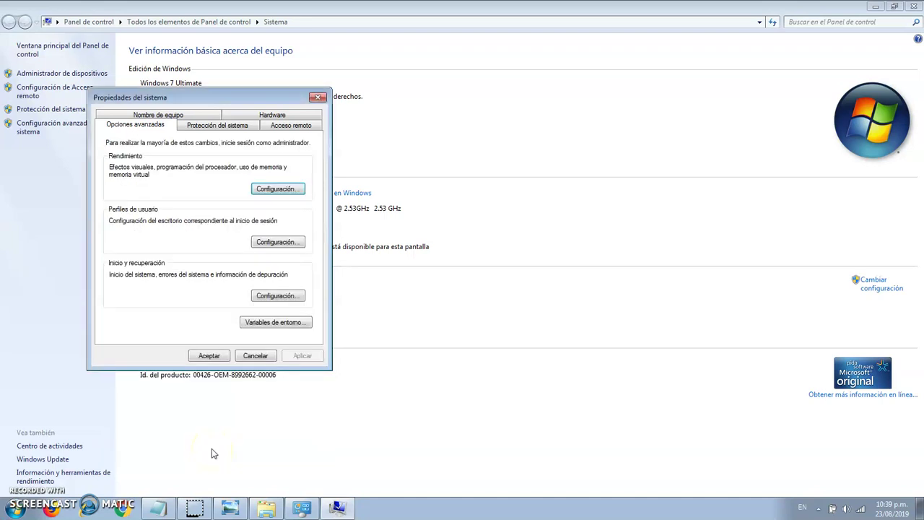
click(318, 98)
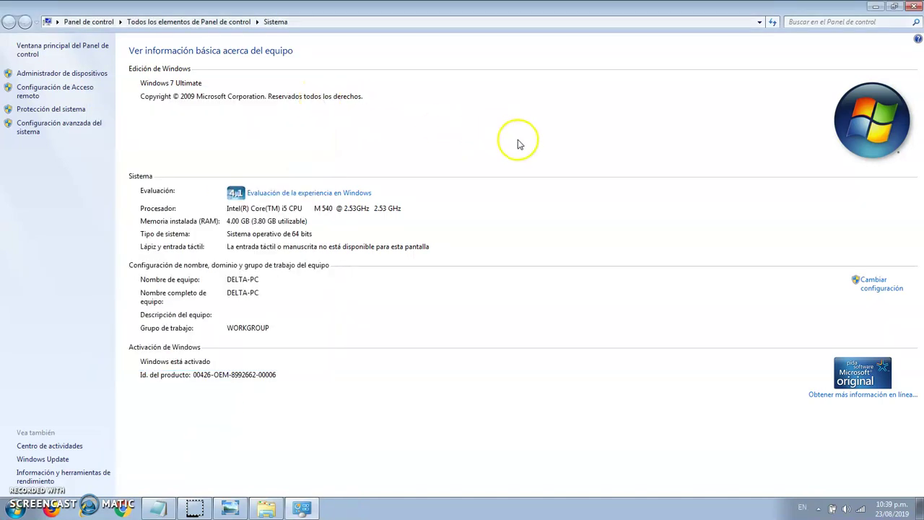
click(916, 8)
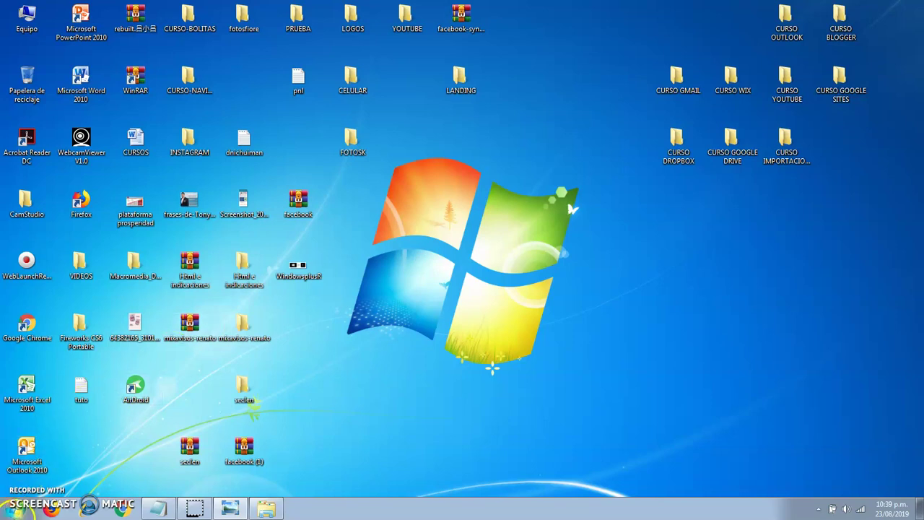
Step: Open Programas y características in the Panel de control
click(16, 511)
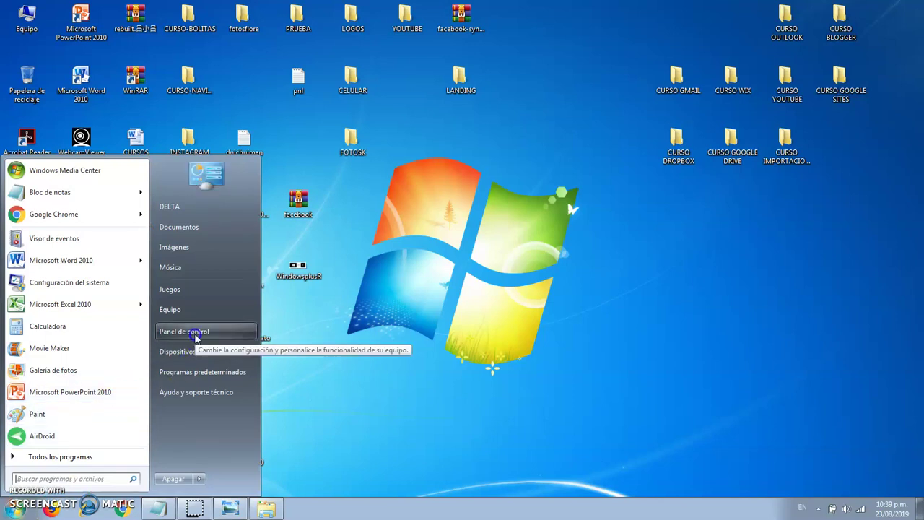
click(189, 331)
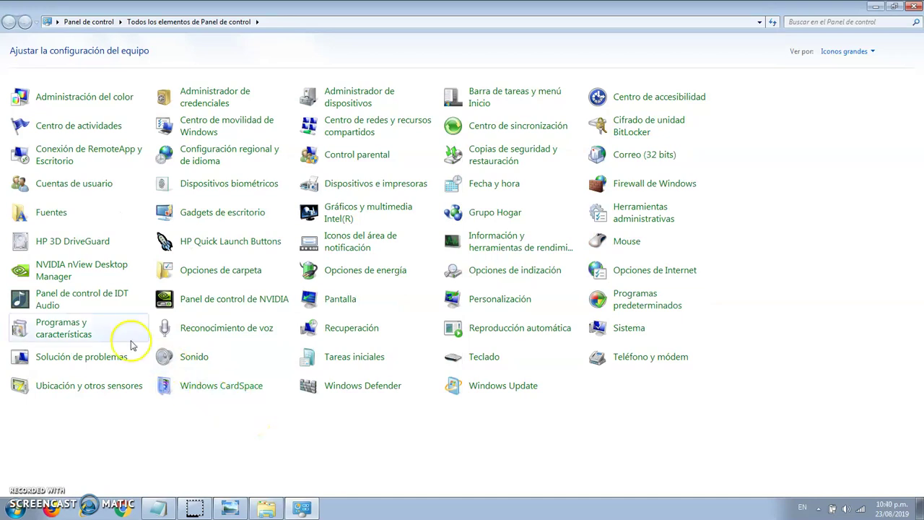
click(71, 329)
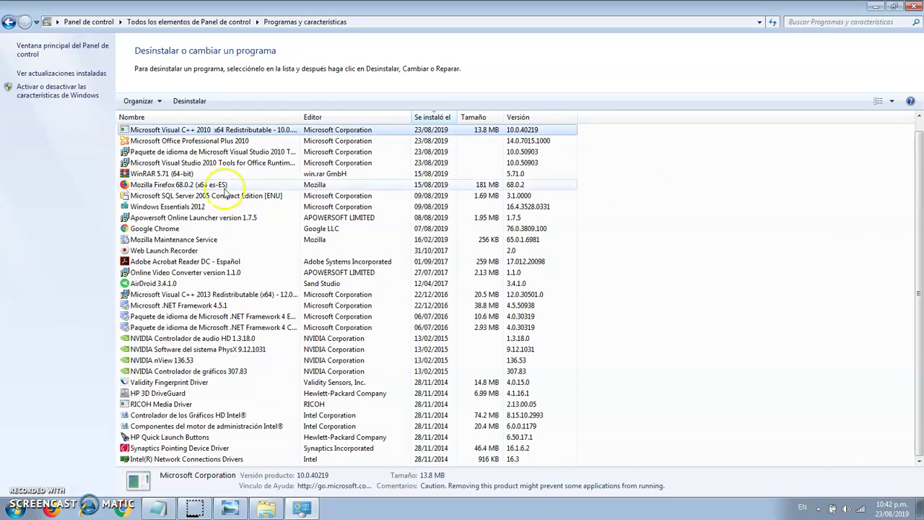
Step: Select Online Video Converter version 1.1.0 in the installed programs and bring up its uninstall option
click(213, 276)
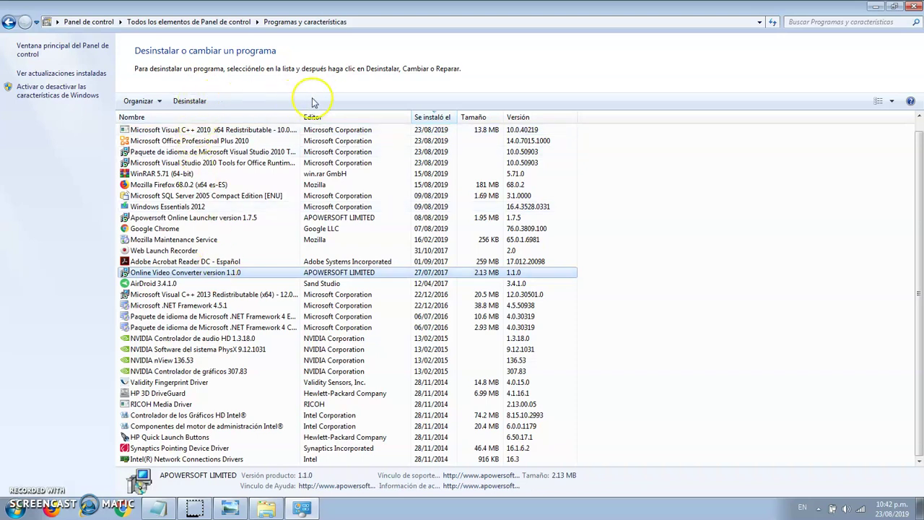
right_click(211, 278)
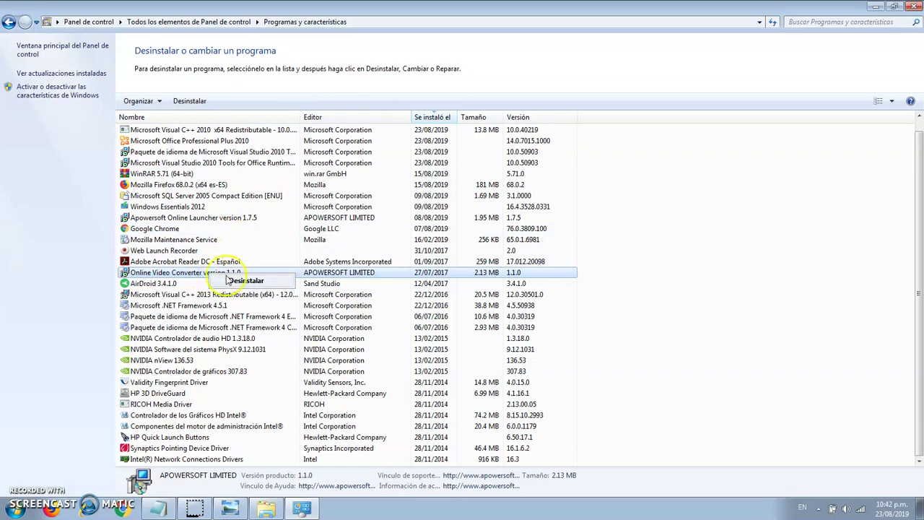